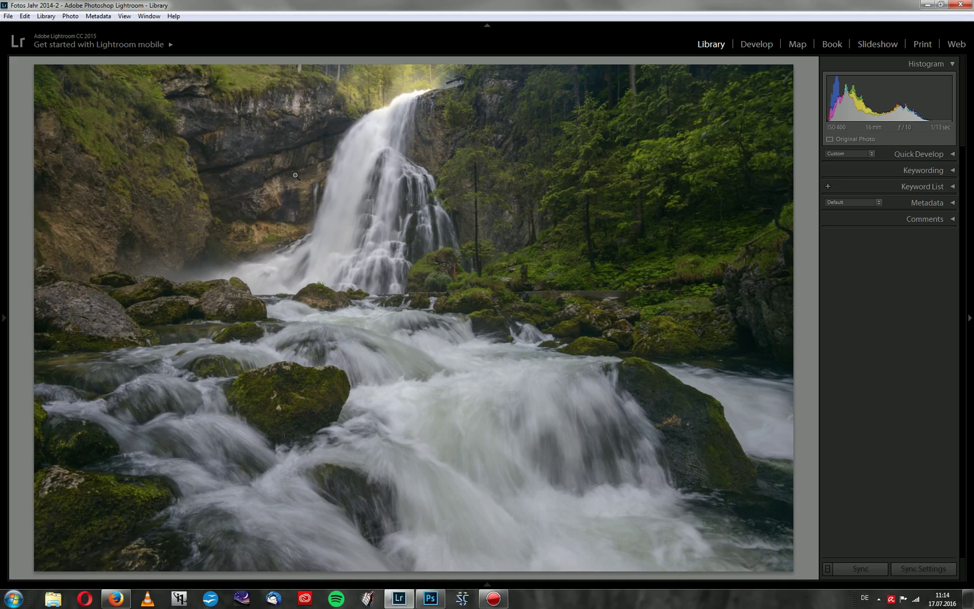
# Open the waterfall photo as a Smart Object in Photoshop and view its raw settings in Camera Raw.
pyautogui.rightClick(294, 177)
pyautogui.moveTo(322, 253)
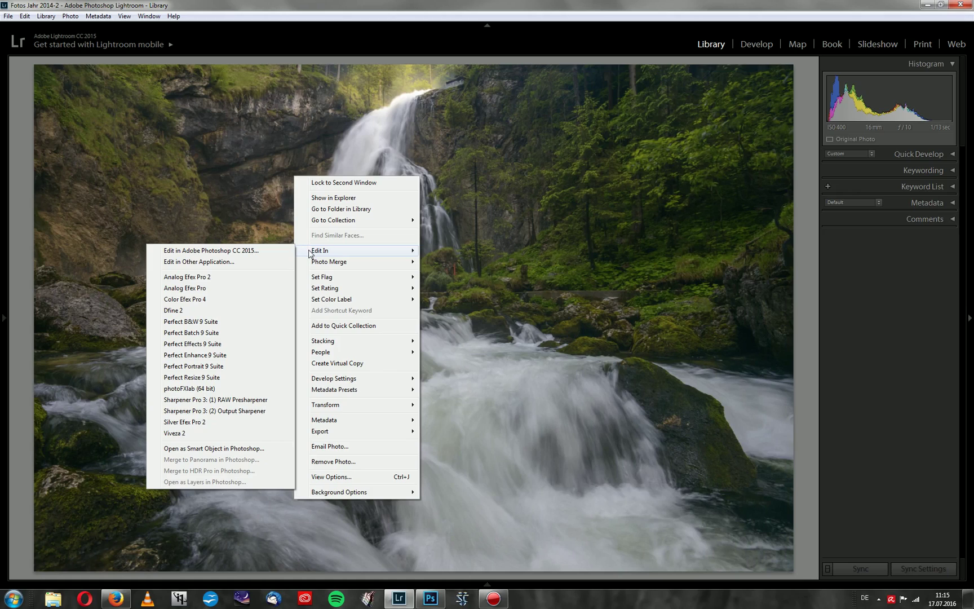
pyautogui.click(212, 449)
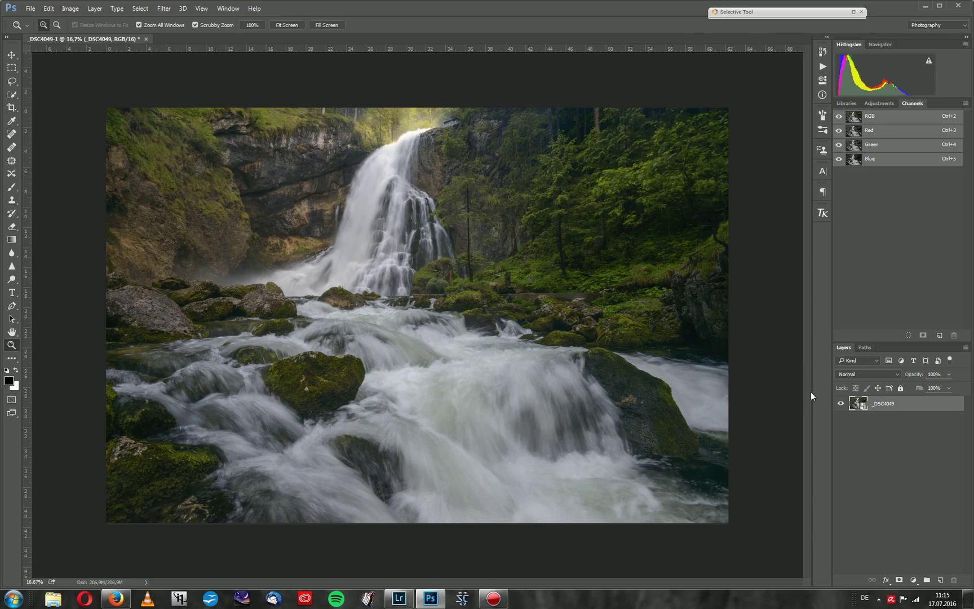
pyautogui.doubleClick(857, 403)
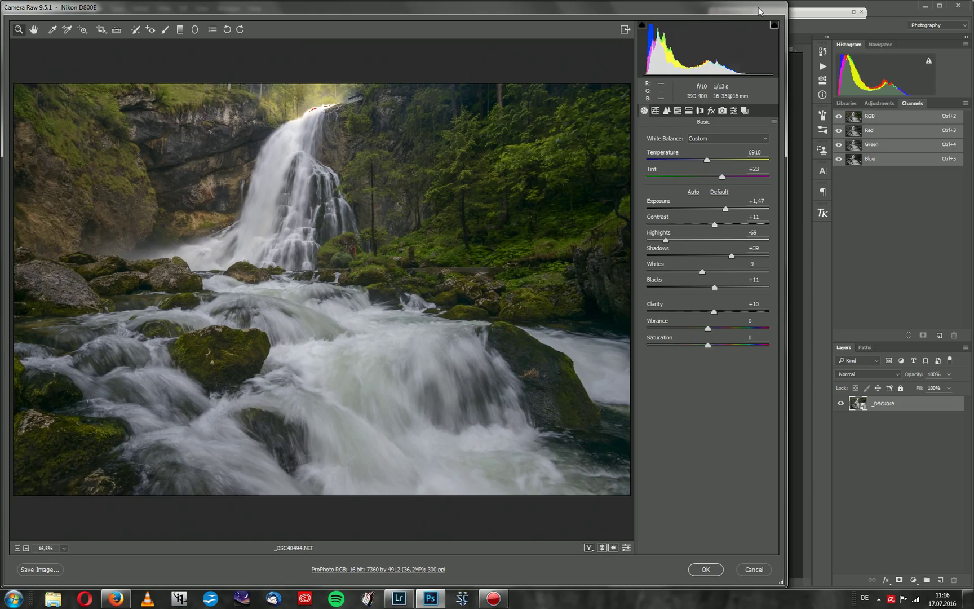
pyautogui.click(783, 550)
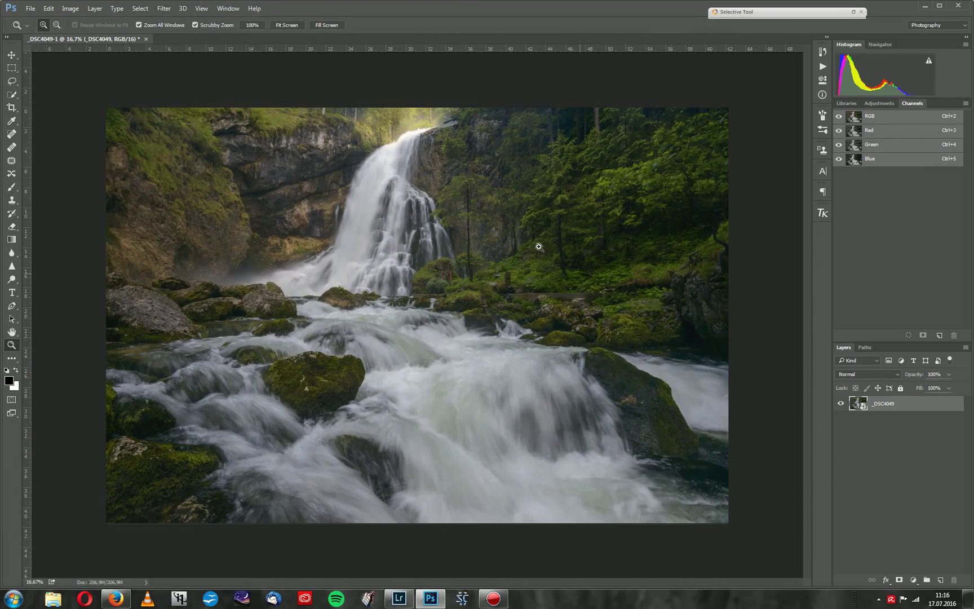
pyautogui.click(164, 8)
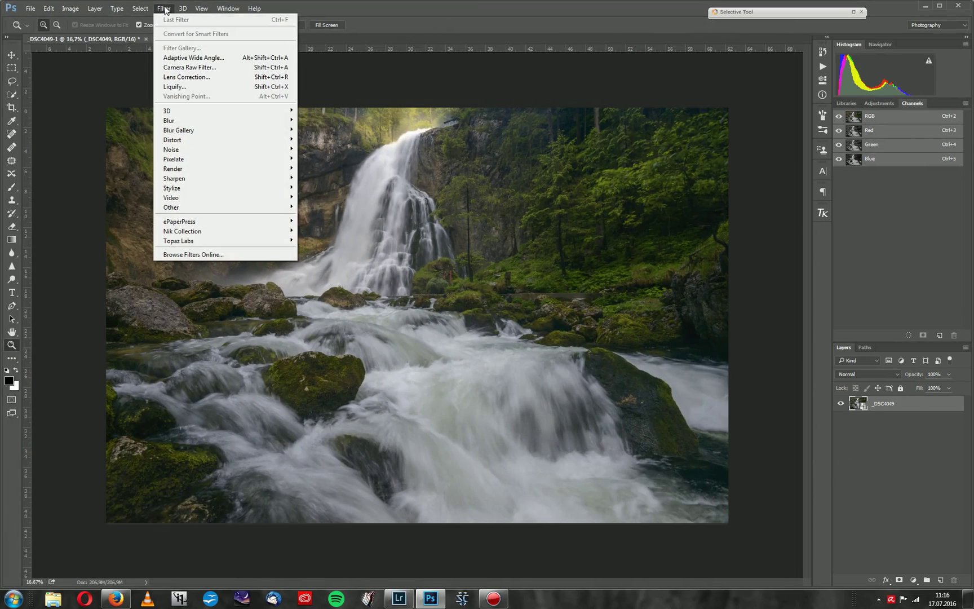
pyautogui.click(185, 69)
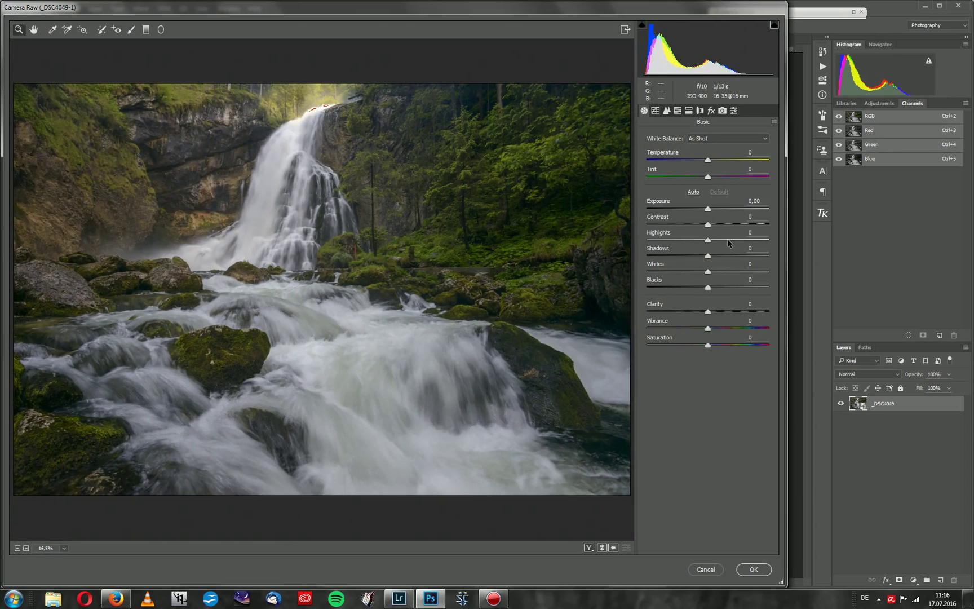
pyautogui.moveTo(708, 160)
pyautogui.mouseDown()
pyautogui.moveTo(718, 161)
pyautogui.moveTo(706, 164)
pyautogui.mouseUp()
pyautogui.press('Up')
pyautogui.press('Up')
pyautogui.press('Up')
pyautogui.press('Up')
pyautogui.press('Up')
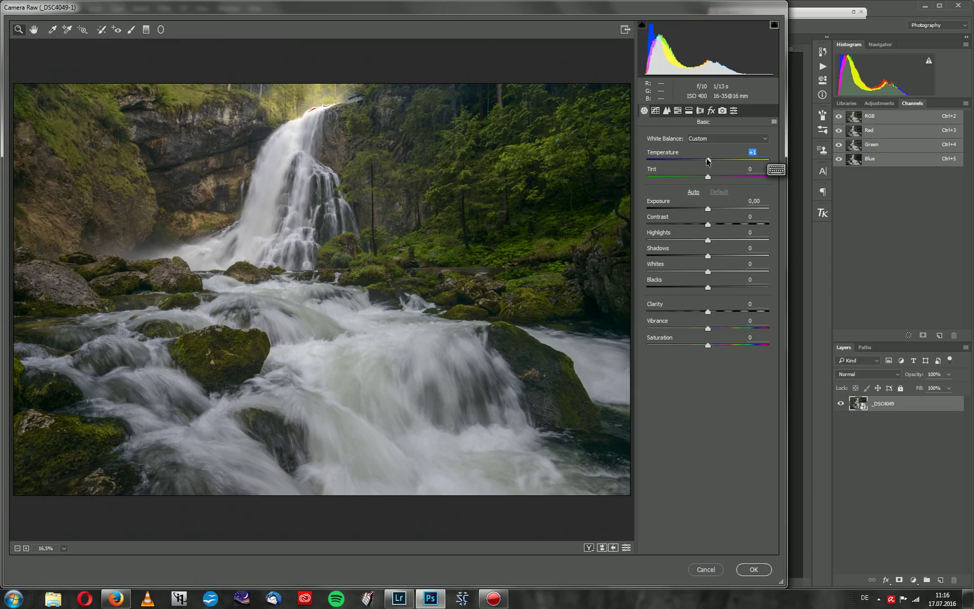
pyautogui.doubleClick(708, 161)
pyautogui.click(699, 570)
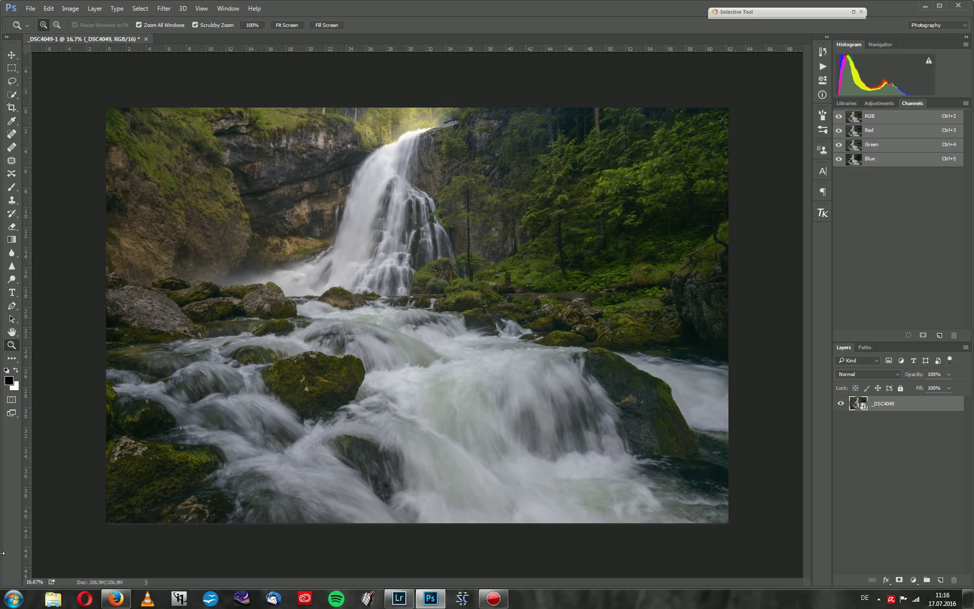
# Duplicate the _DSC4049 Smart Object layer and select the original layer beneath the copy.
pyautogui.hotkey('ctrl', 'j')
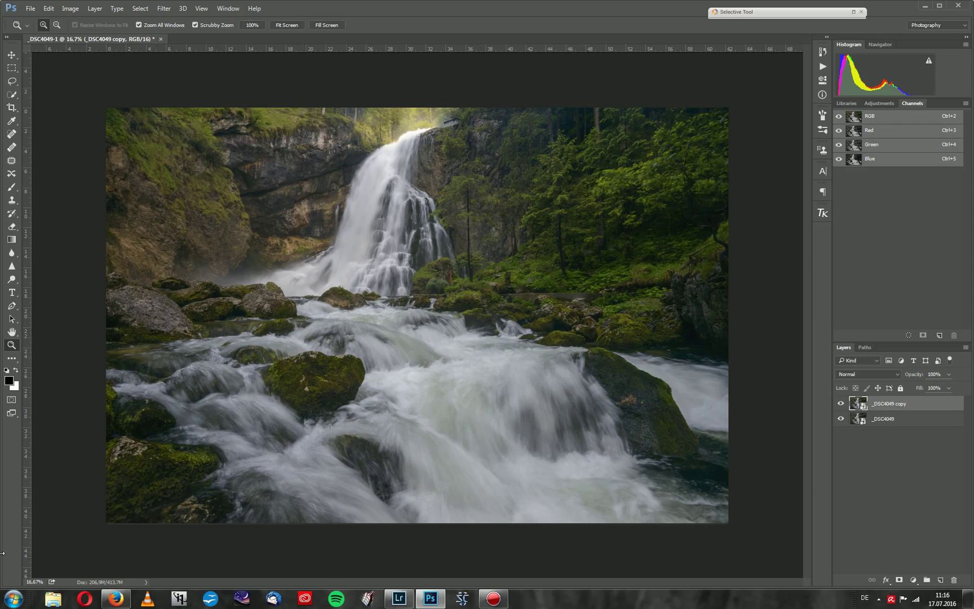
pyautogui.click(875, 419)
pyautogui.rightClick(884, 418)
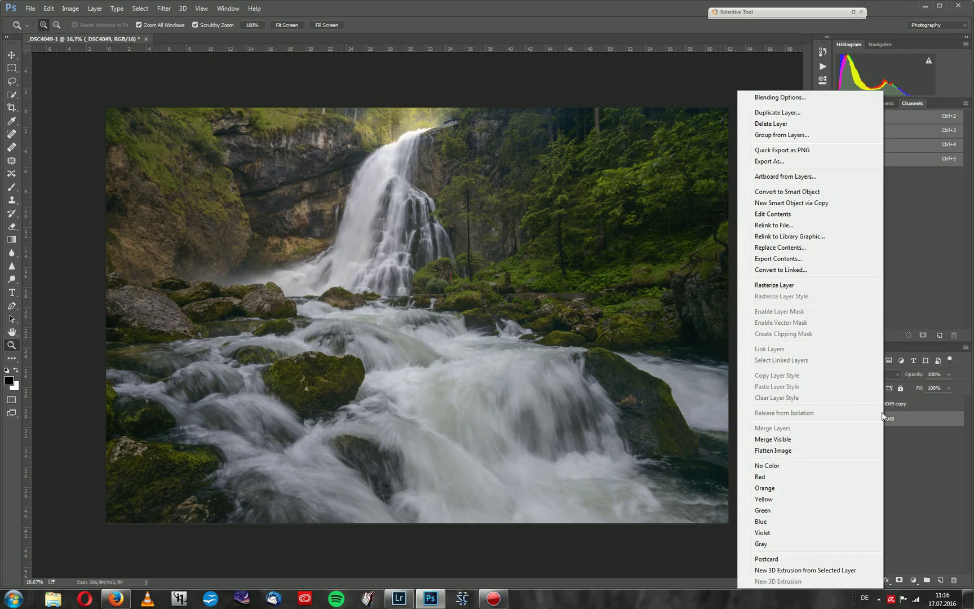
pyautogui.click(784, 451)
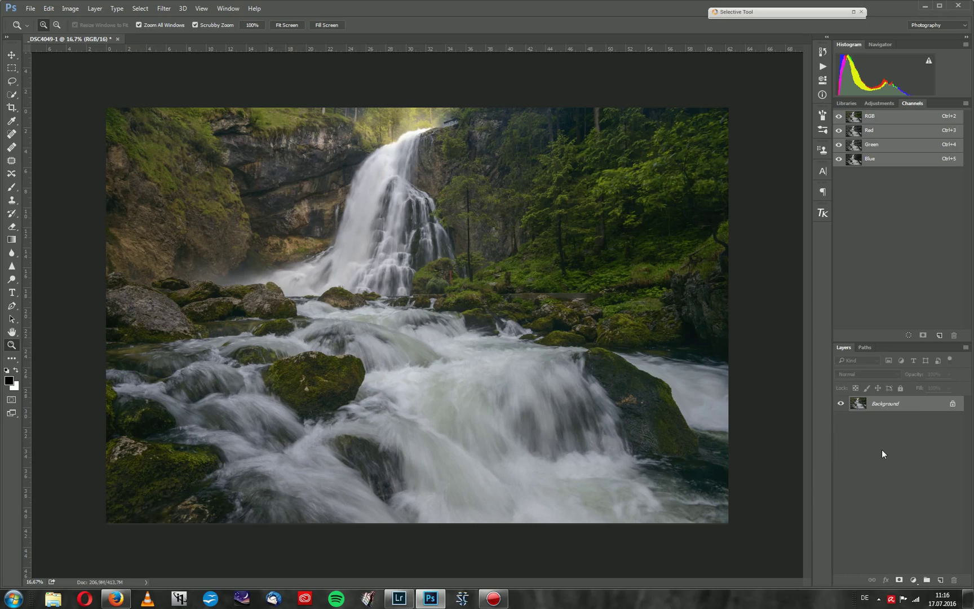
pyautogui.hotkey('ctrl', 'z')
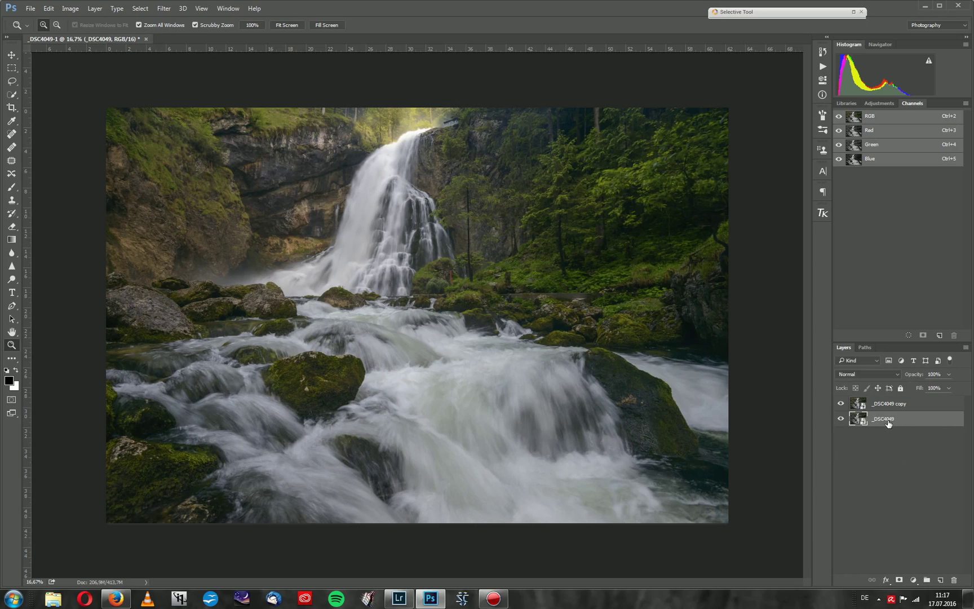
# Rasterize the lower _DSC4049 layer, leaving the copy above it as a Smart Object.
pyautogui.rightClick(888, 423)
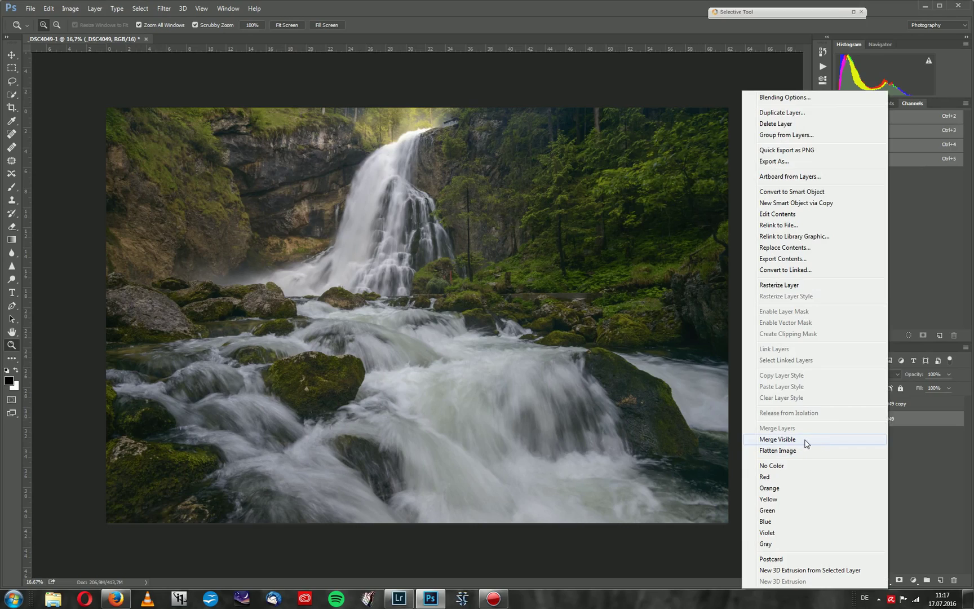
pyautogui.click(780, 285)
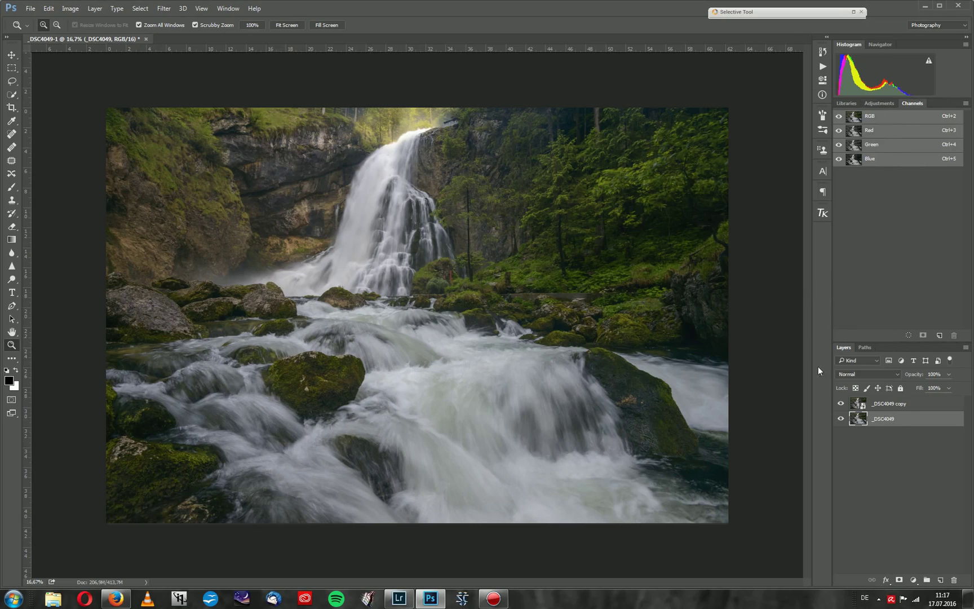
pyautogui.click(889, 452)
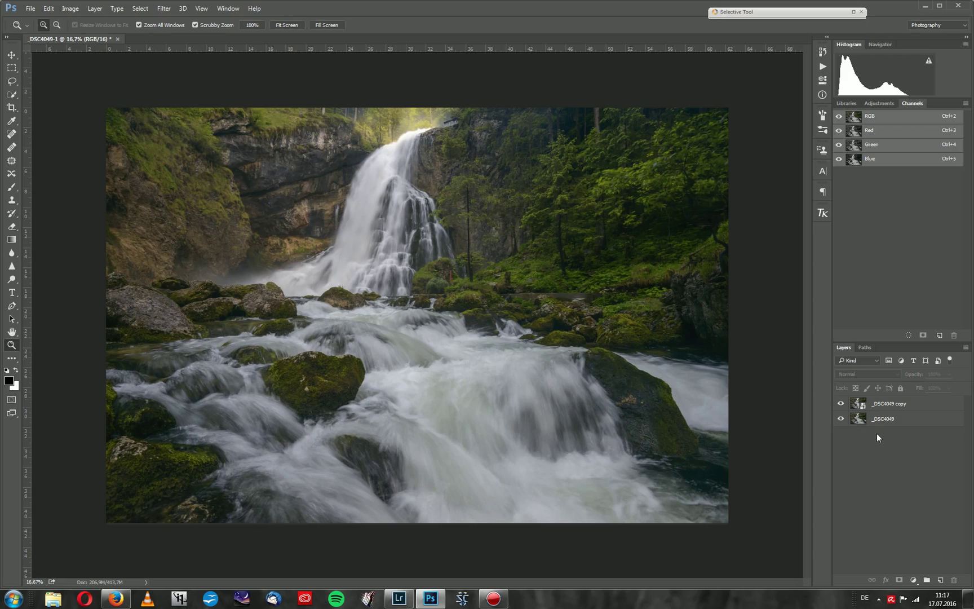
# Compare the Smart Object copy with the rasterized layer beneath by repeatedly switching the copy's visibility off and on.
pyautogui.click(859, 403)
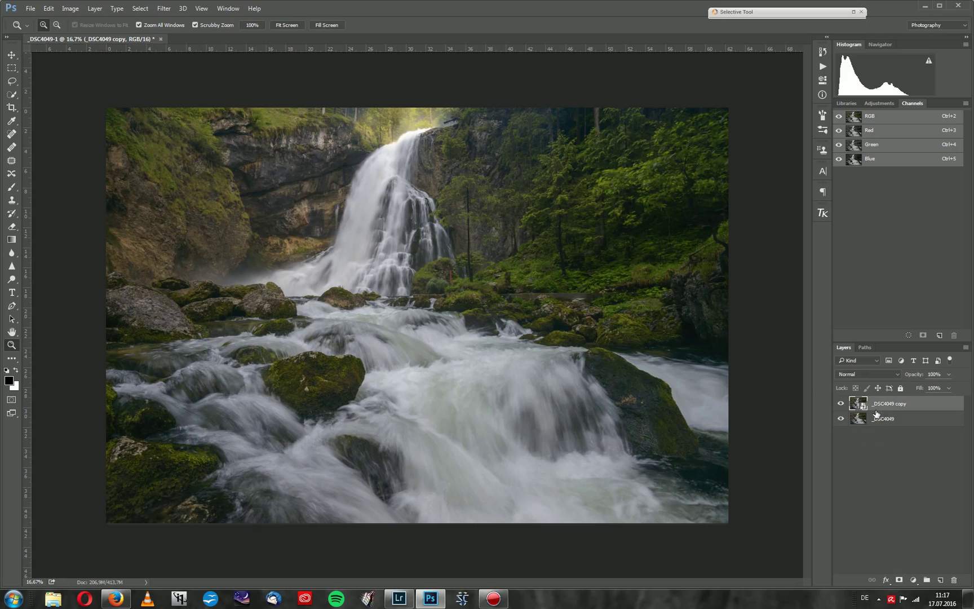
pyautogui.click(845, 406)
pyautogui.click(845, 406)
pyautogui.click(845, 407)
pyautogui.click(843, 405)
pyautogui.click(842, 405)
pyautogui.click(842, 405)
pyautogui.click(842, 405)
pyautogui.click(840, 405)
pyautogui.click(840, 406)
pyautogui.click(842, 406)
pyautogui.click(842, 407)
pyautogui.click(842, 406)
pyautogui.click(842, 407)
pyautogui.click(842, 407)
# Raise the luminance noise reduction to 39 in the raw settings of the Smart Object copy.
pyautogui.doubleClick(853, 397)
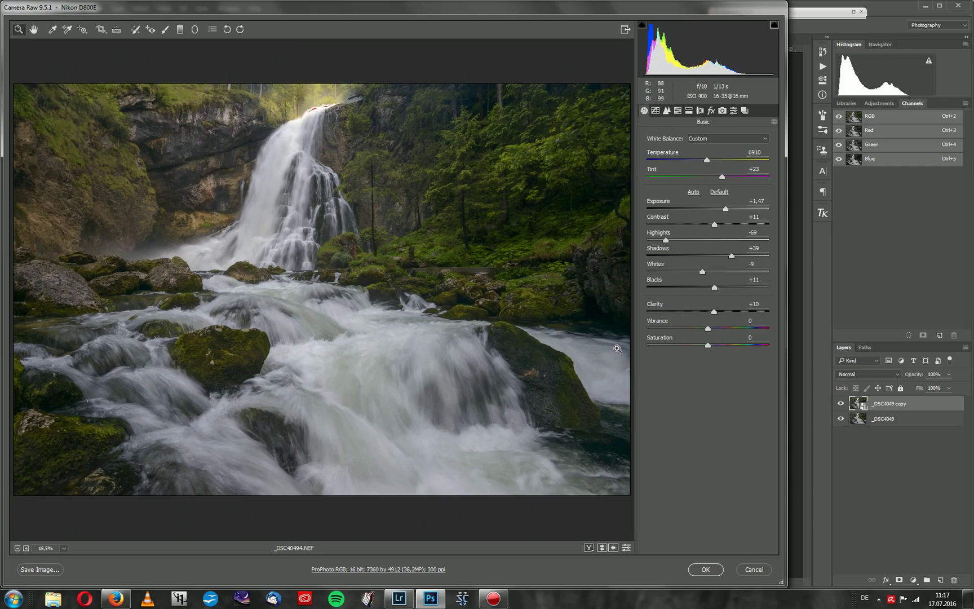
pyautogui.click(667, 111)
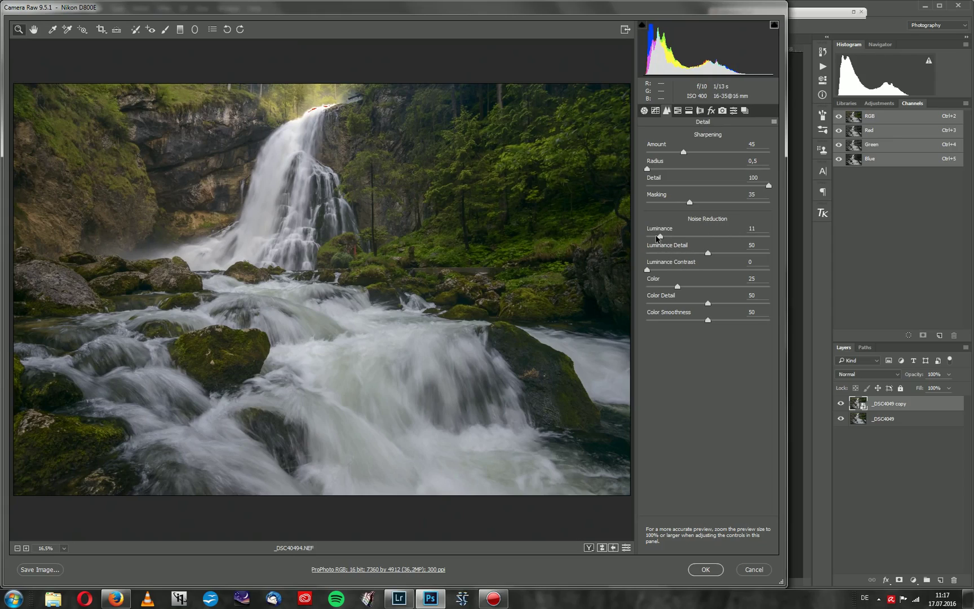
pyautogui.moveTo(665, 237); pyautogui.dragTo(695, 231)
pyautogui.click(706, 569)
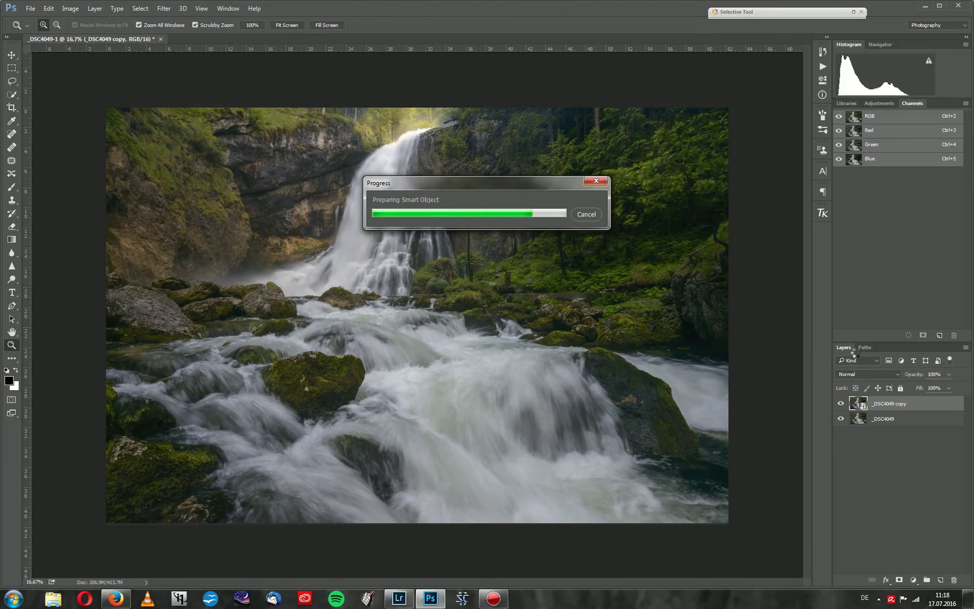
# Reopen the Smart Object copy in Camera Raw to check its Lens Corrections and Detail settings, leaving them as they are.
pyautogui.doubleClick(859, 402)
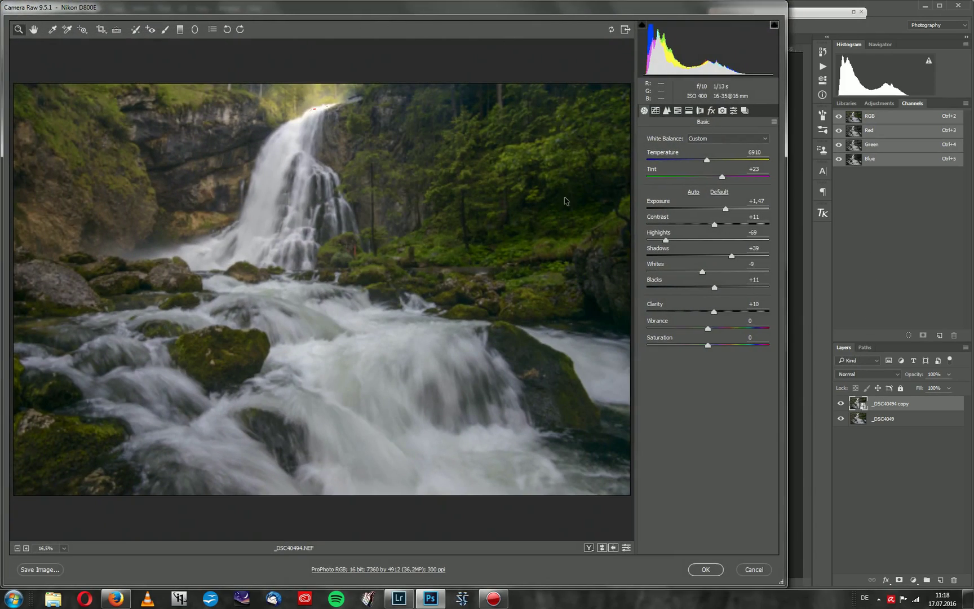
pyautogui.click(701, 111)
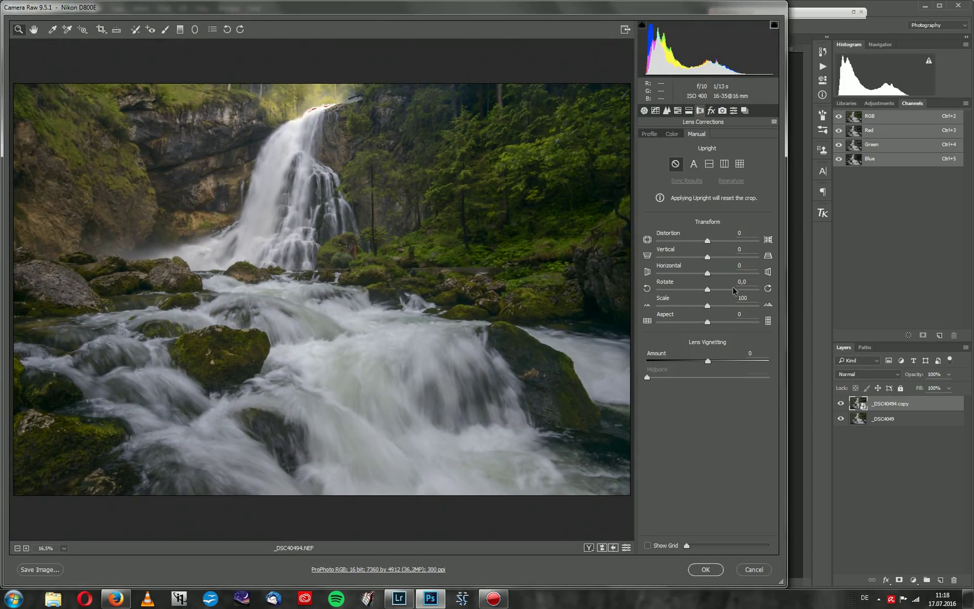
pyautogui.click(669, 111)
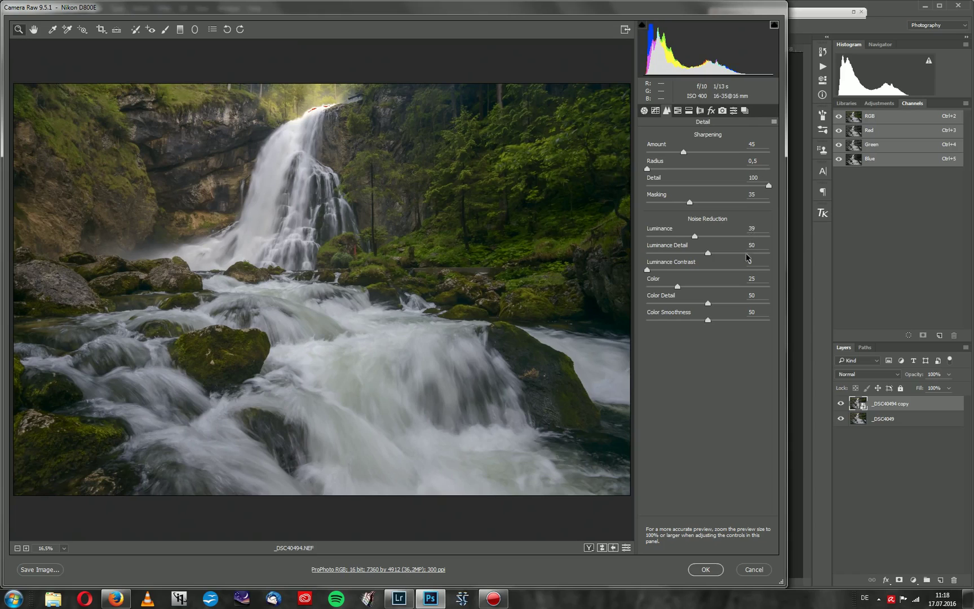
pyautogui.click(743, 569)
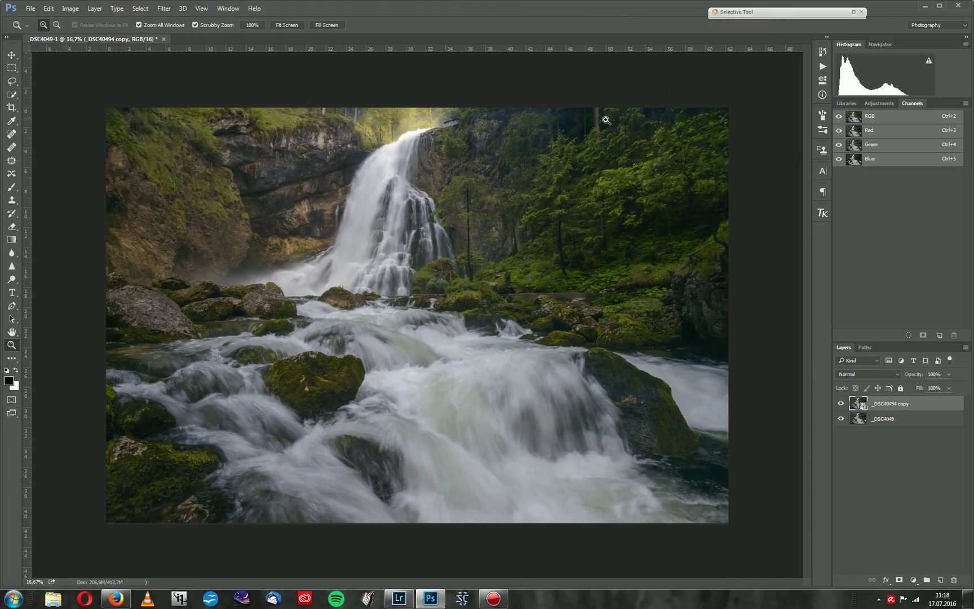
# Compare the noise-reduced Smart Object copy with the rasterized layer, examining the rock face beside the waterfall up close.
pyautogui.click(840, 404)
pyautogui.click(841, 404)
pyautogui.click(842, 404)
pyautogui.click(841, 403)
pyautogui.moveTo(216, 182); pyautogui.dragTo(283, 184)
pyautogui.click(289, 202)
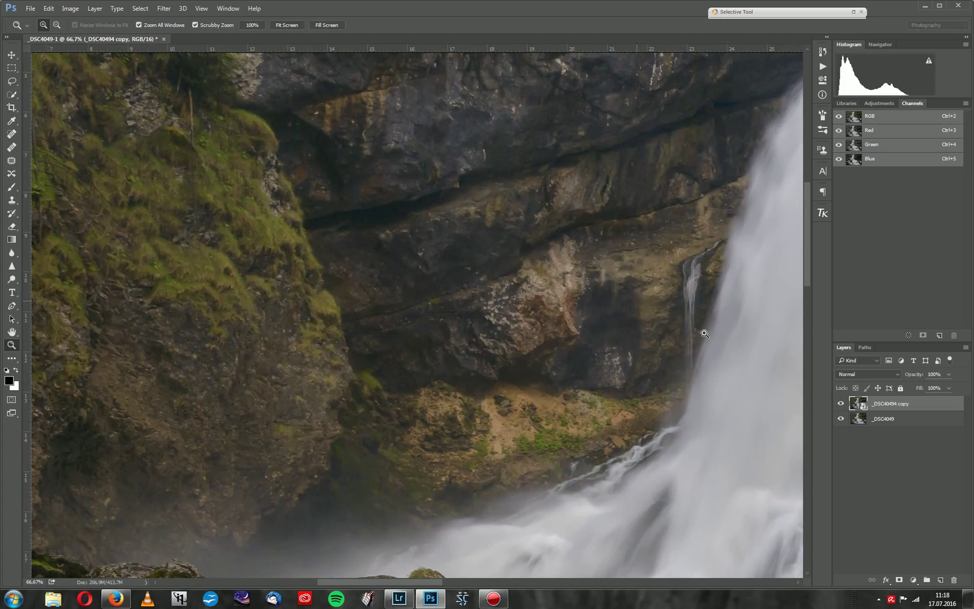
pyautogui.click(841, 405)
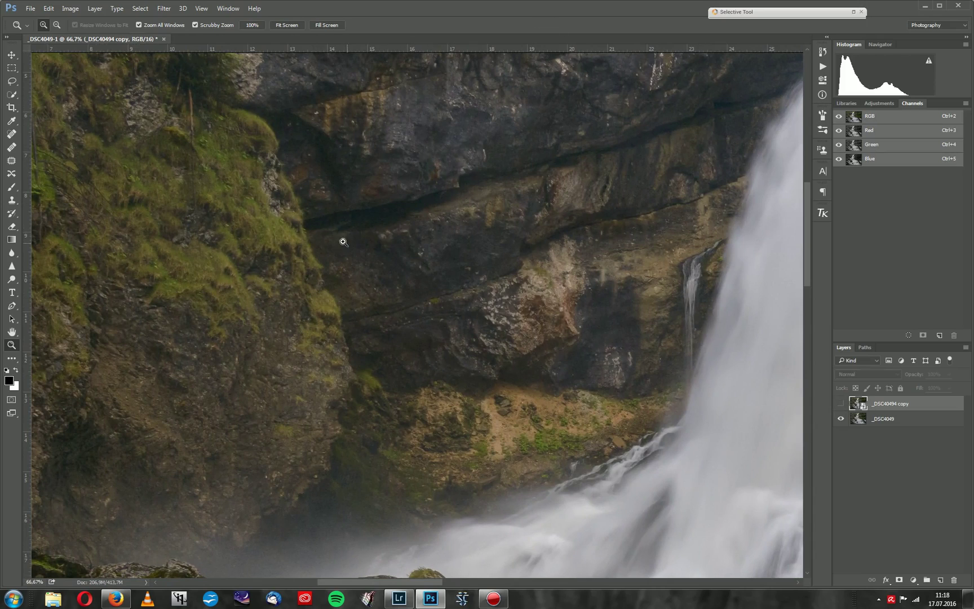
pyautogui.click(841, 404)
pyautogui.click(842, 405)
pyautogui.click(842, 405)
pyautogui.click(842, 406)
pyautogui.click(840, 406)
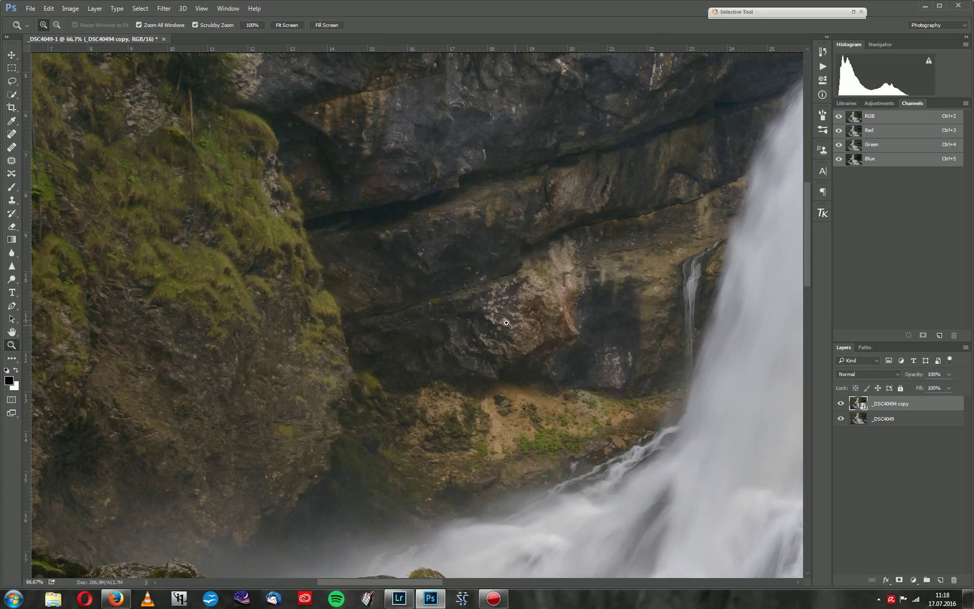
pyautogui.scroll(-6, 471, 275)
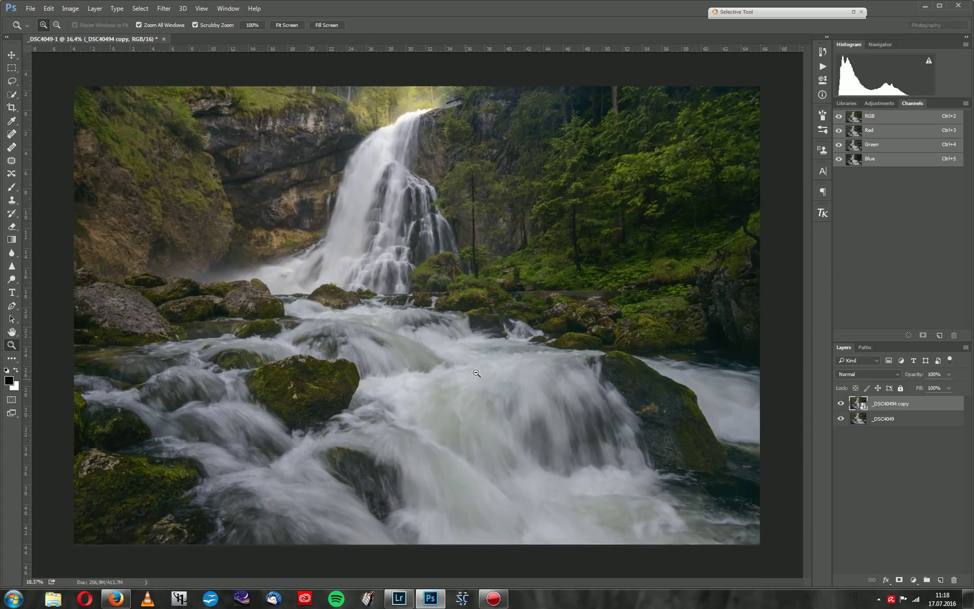
pyautogui.scroll(1, 516, 415)
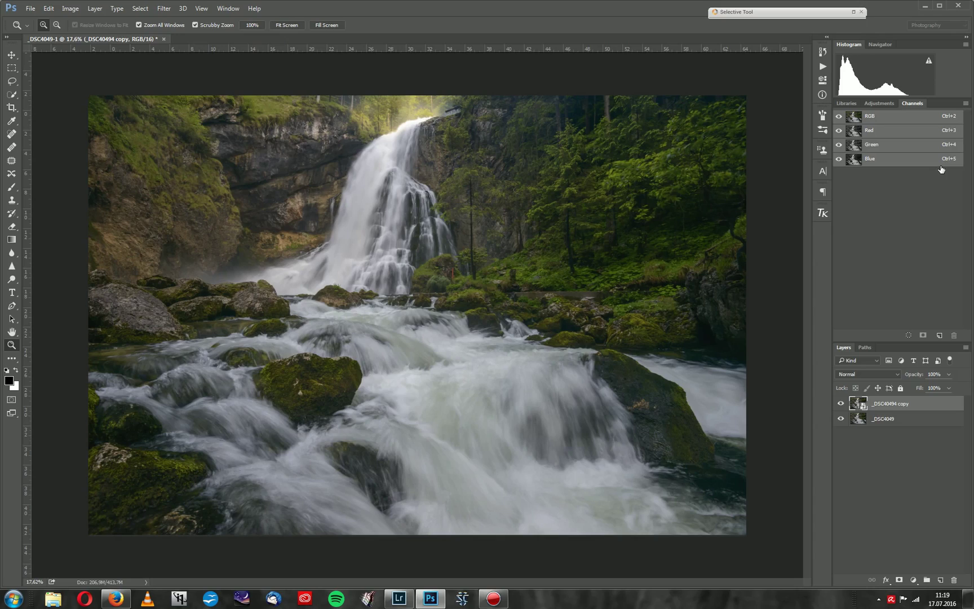
# Load the image's RGB luminosity as a selection, save it as a new alpha channel and display that channel.
pyautogui.keyDown('ctrl'); pyautogui.click(854, 117); pyautogui.keyUp('ctrl')
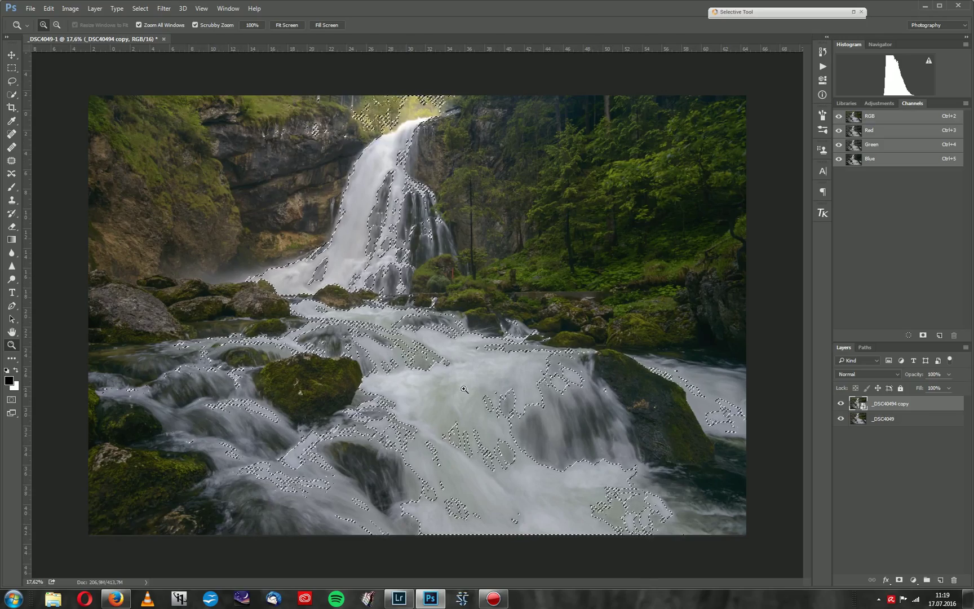
pyautogui.click(923, 335)
pyautogui.click(852, 173)
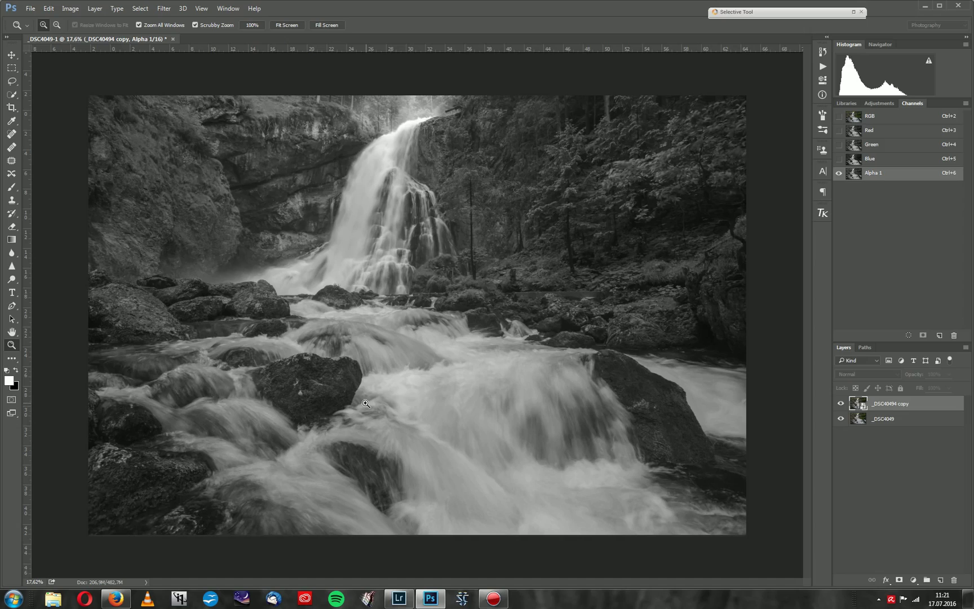
pyautogui.keyDown('ctrl'); pyautogui.click(855, 173); pyautogui.keyUp('ctrl')
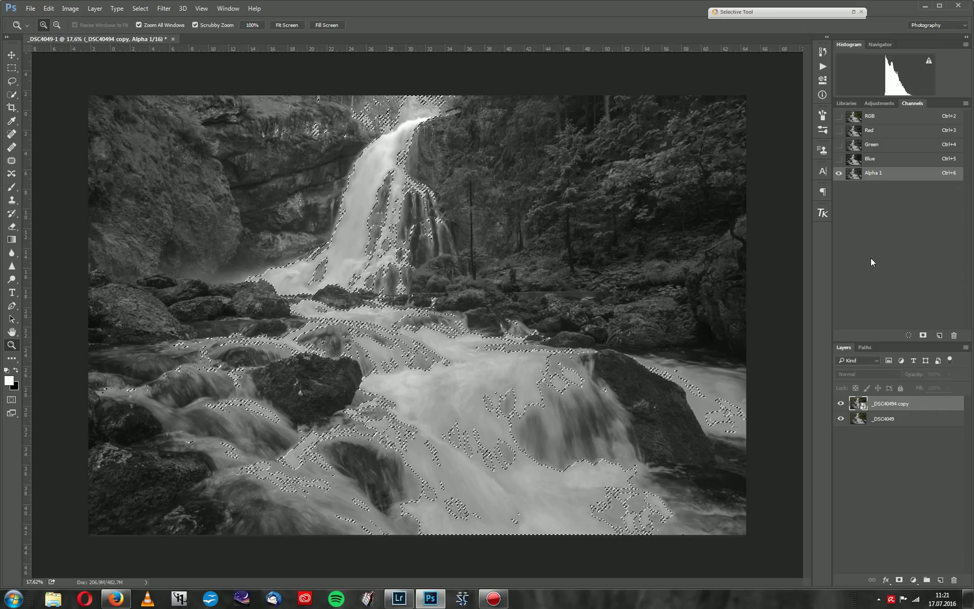
pyautogui.hotkey('ctrl', 'shift', 'i')
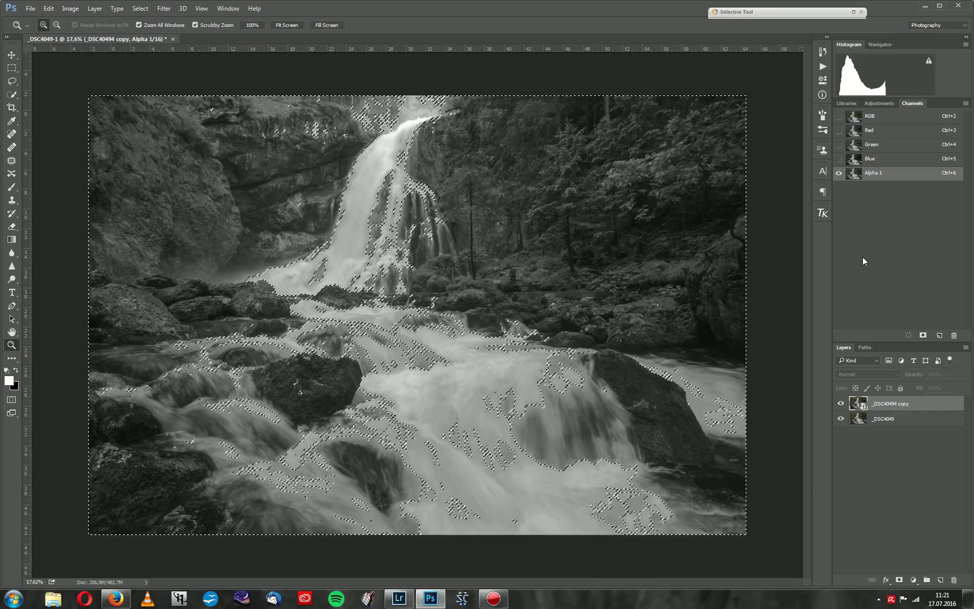
pyautogui.click(12, 81)
pyautogui.click(70, 85)
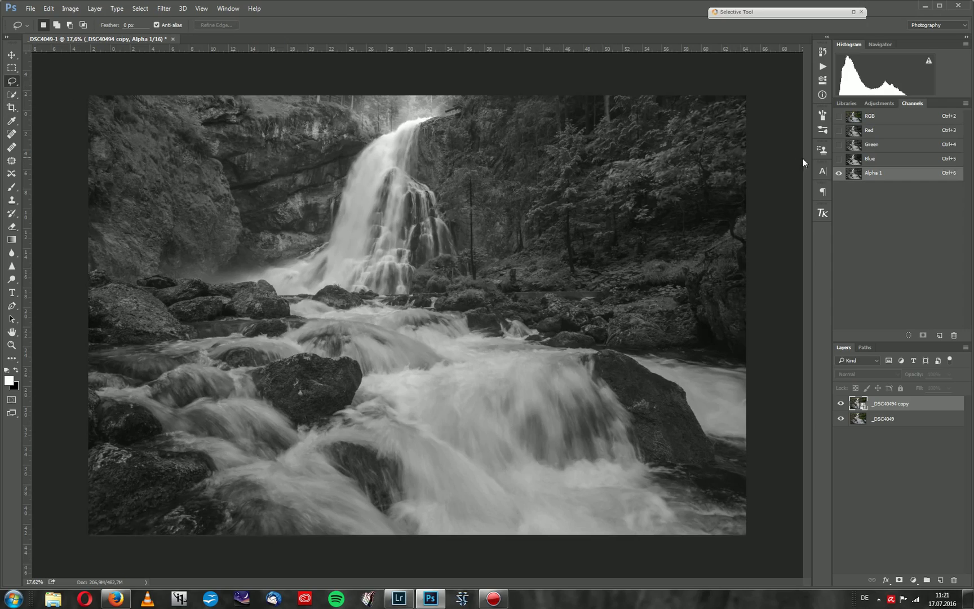
# Load the Alpha 1 channel as a selection and invert it to target the dark tones.
pyautogui.keyDown('ctrl'); pyautogui.click(855, 175); pyautogui.keyUp('ctrl')
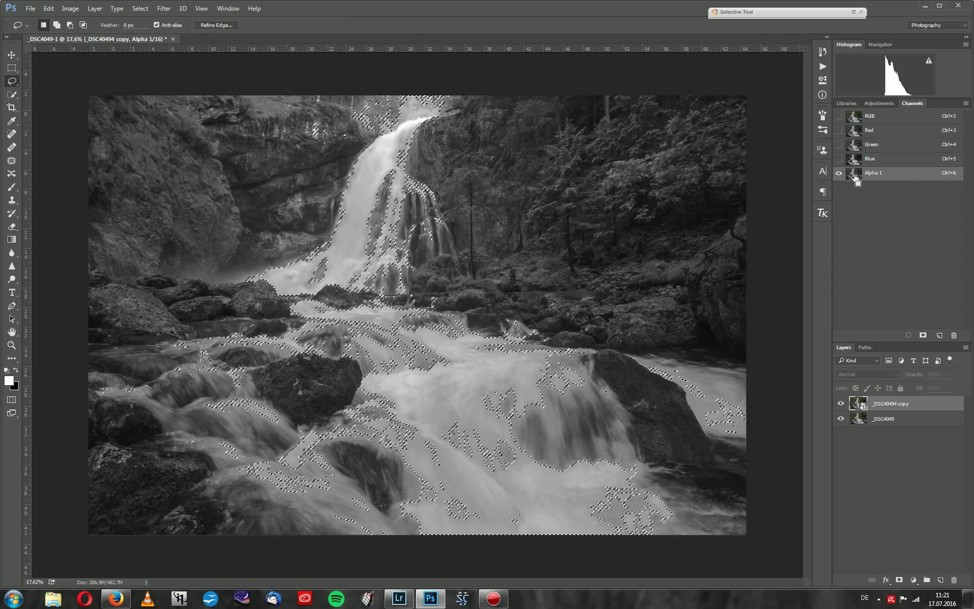
pyautogui.hotkey('ctrl', 'shift', 'i')
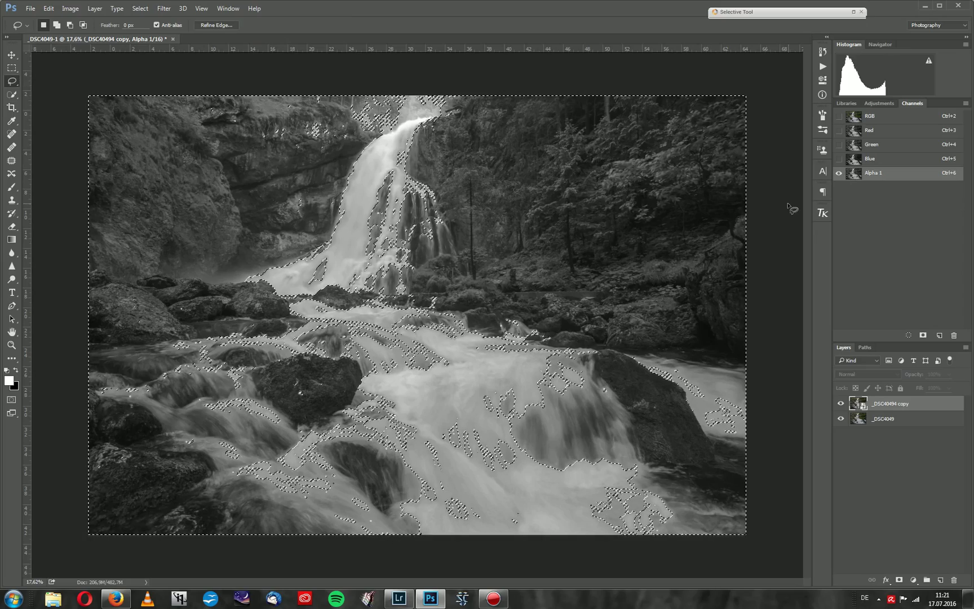
# Save the inverted selection as a channel, then save its intersection with itself as a narrower darks channel and compare the two.
pyautogui.click(923, 335)
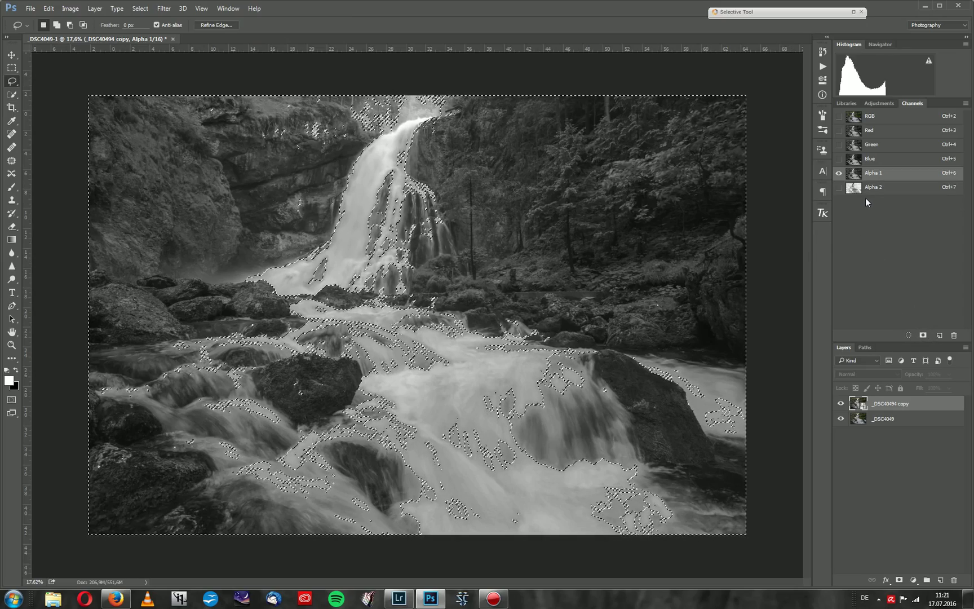
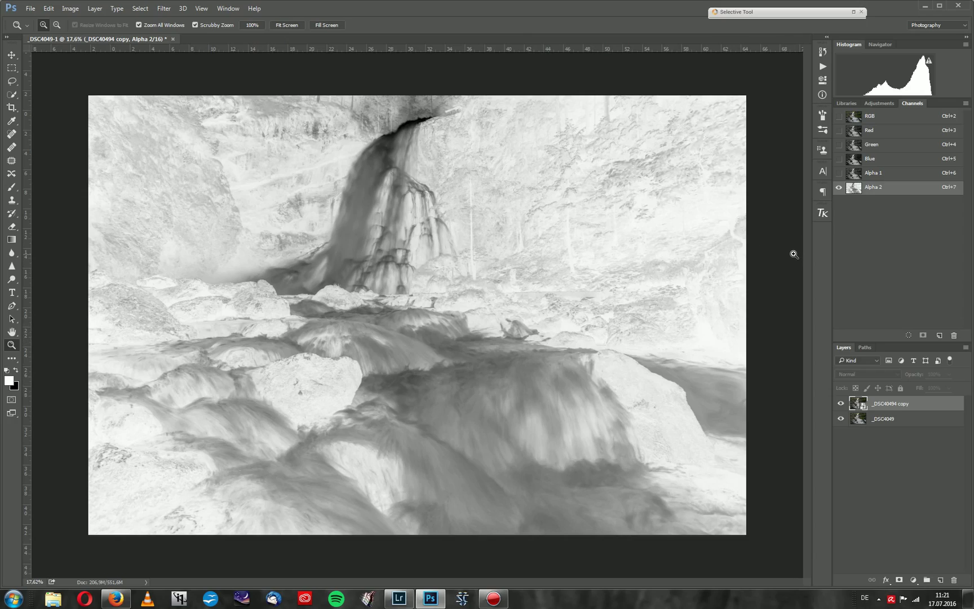
pyautogui.keyDown('ctrl'); pyautogui.click(853, 189); pyautogui.keyUp('ctrl')
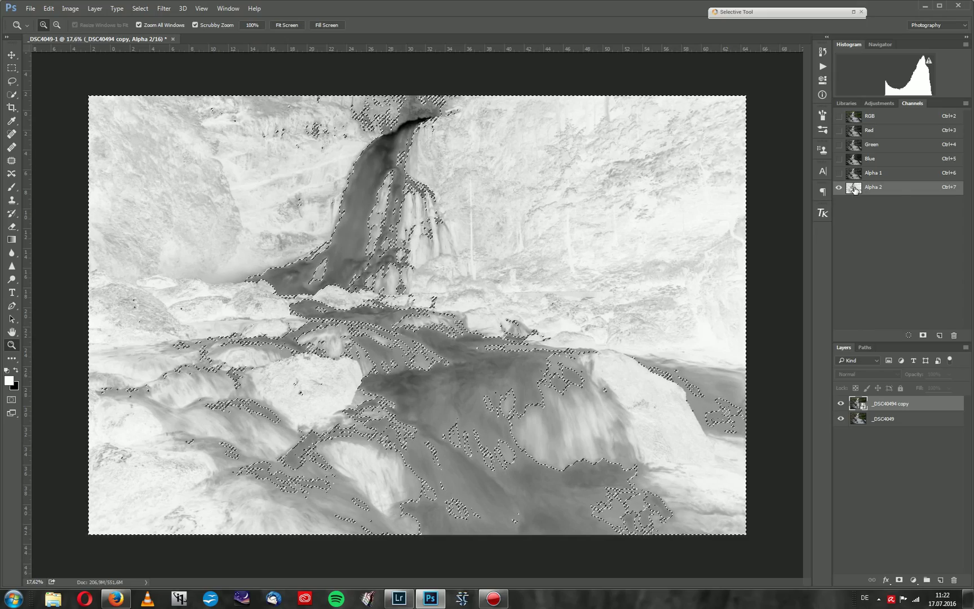
pyautogui.keyDown('ctrl'); pyautogui.click(856, 190); pyautogui.keyUp('ctrl')
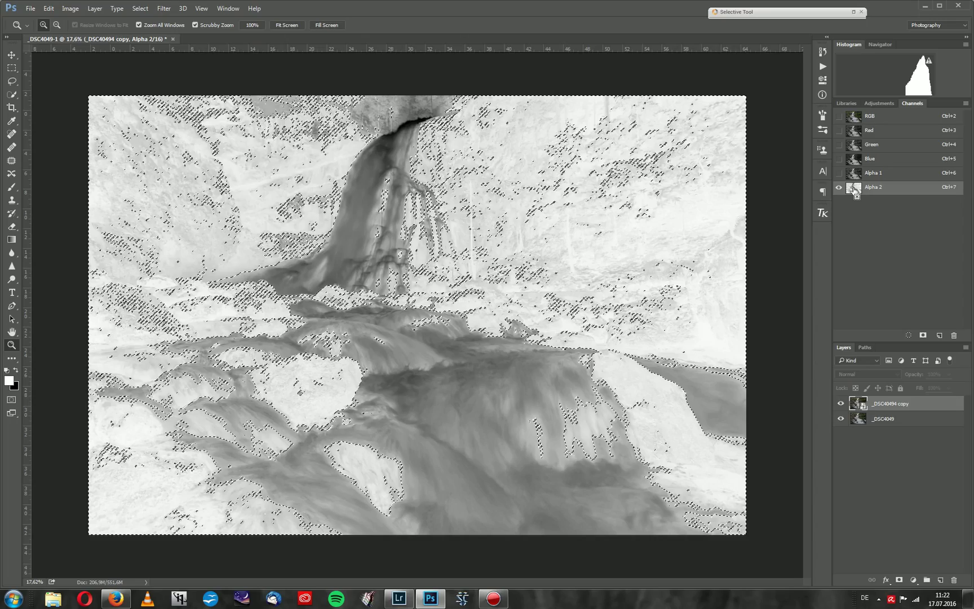
pyautogui.click(923, 335)
pyautogui.hotkey('ctrl', 'd')
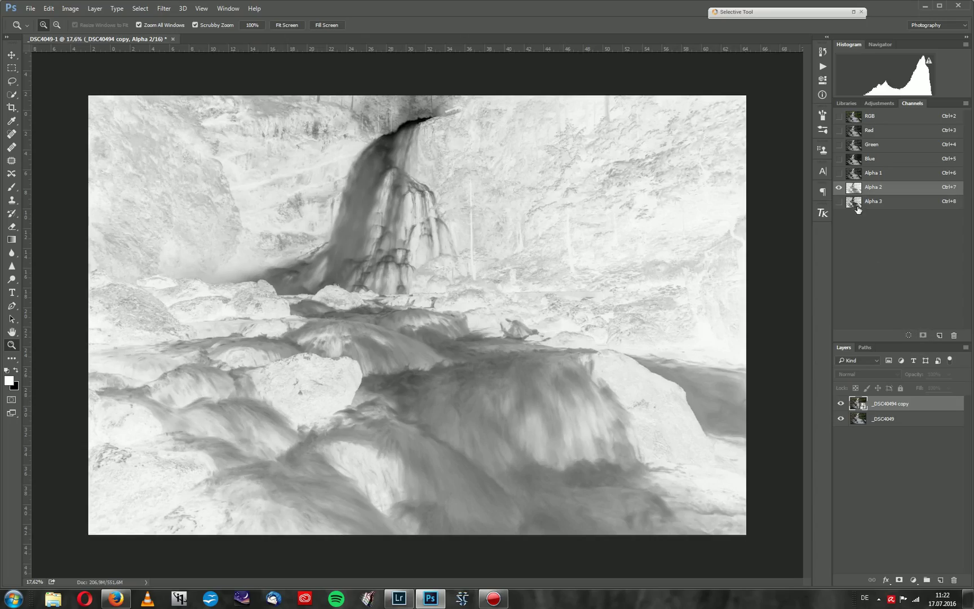
pyautogui.click(853, 205)
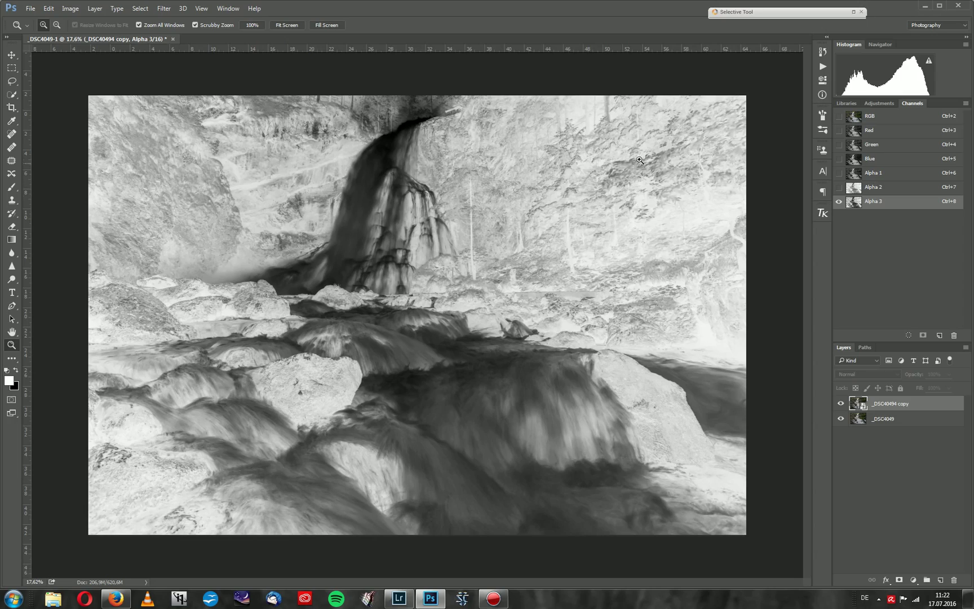
pyautogui.click(853, 190)
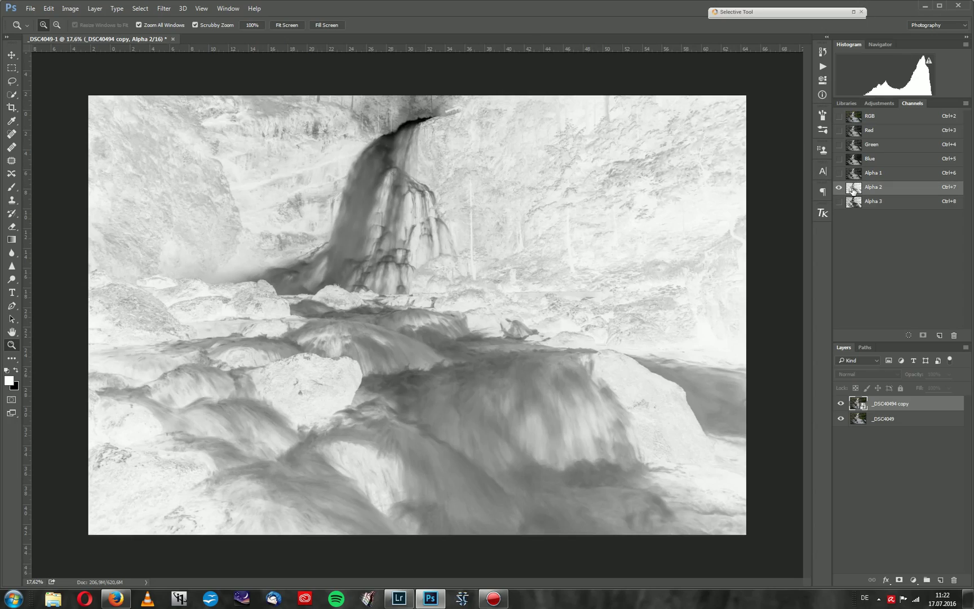
pyautogui.click(853, 202)
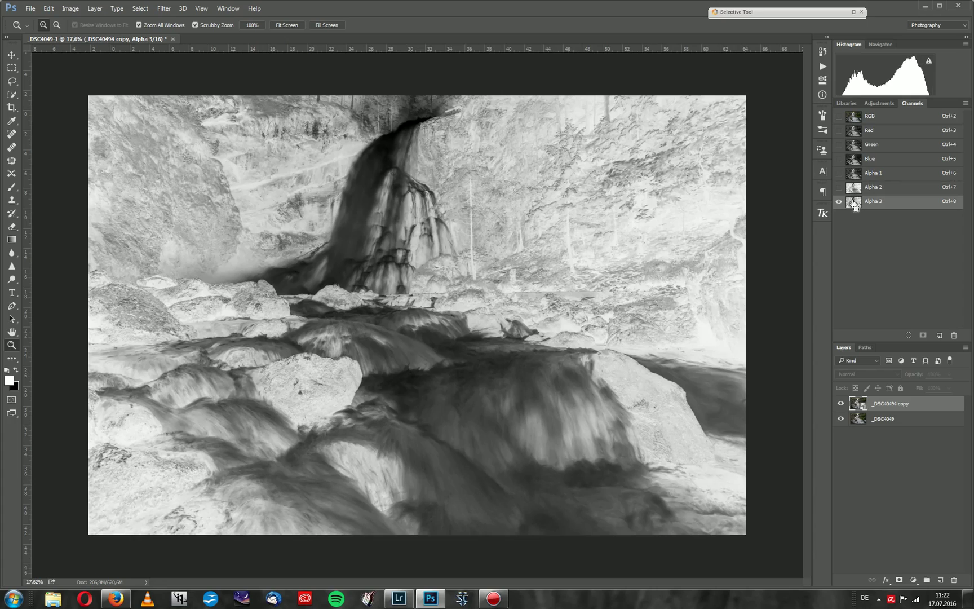
# Load Alpha 3 as a selection, intersect it with itself, save the result as a new channel, deselect and display that channel.
pyautogui.keyDown('ctrl'); pyautogui.click(855, 203); pyautogui.keyUp('ctrl')
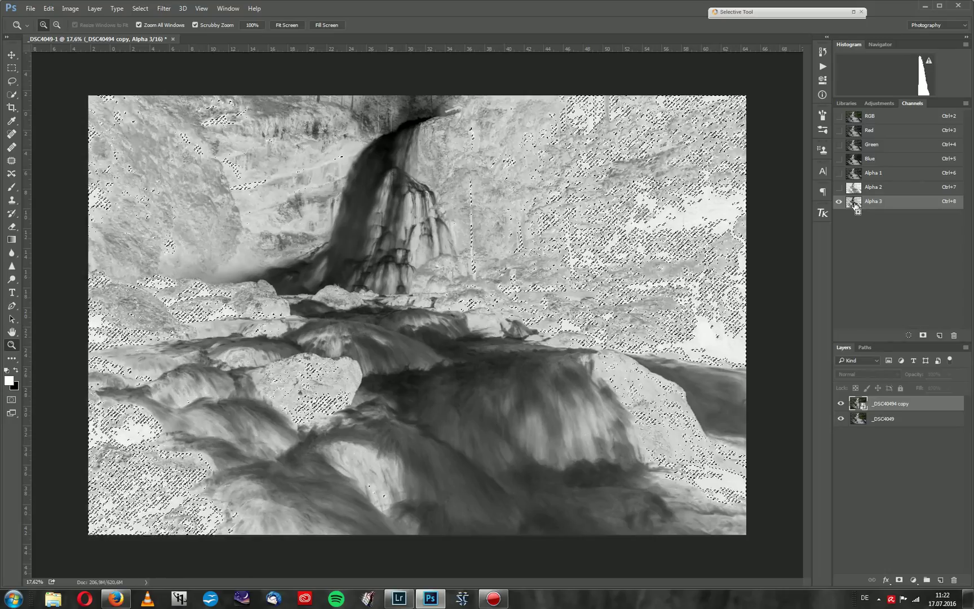
pyautogui.click(924, 336)
pyautogui.hotkey('ctrl', 'd')
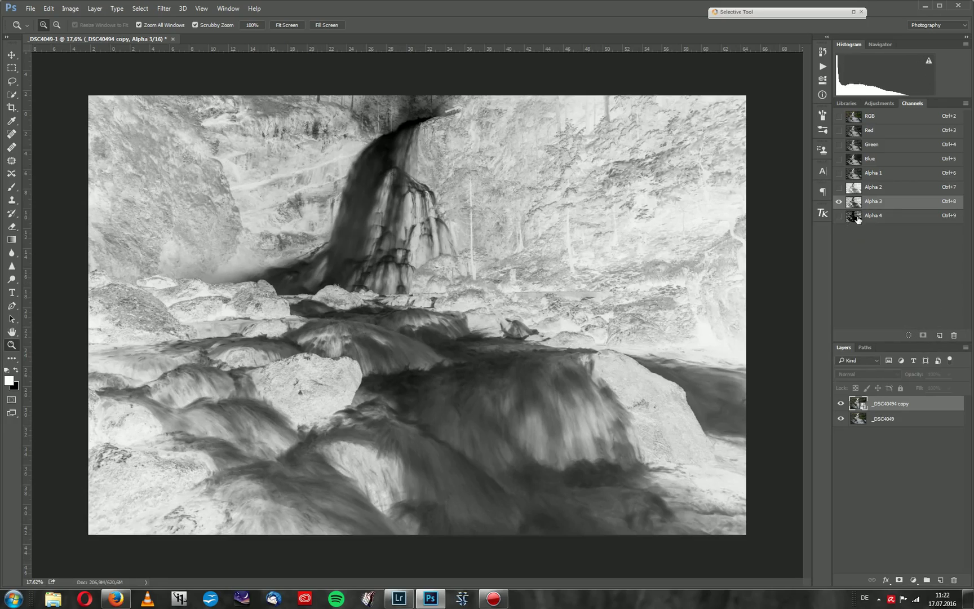
pyautogui.click(858, 218)
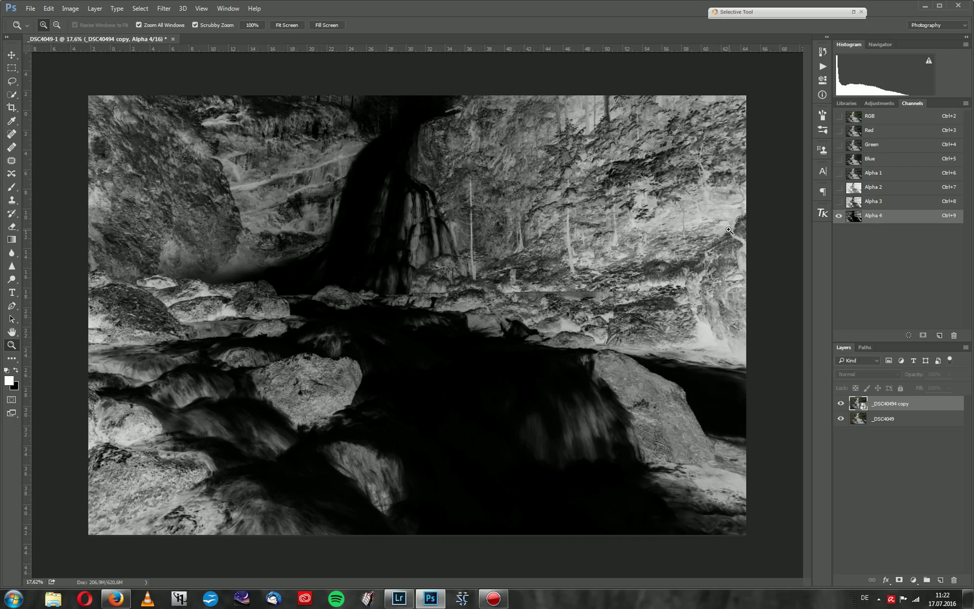
# Intersect the Alpha 4 selection with itself, save it as a new channel, deselect and compare that channel with Alpha 4.
pyautogui.keyDown('ctrl'); pyautogui.click(854, 219); pyautogui.keyUp('ctrl')
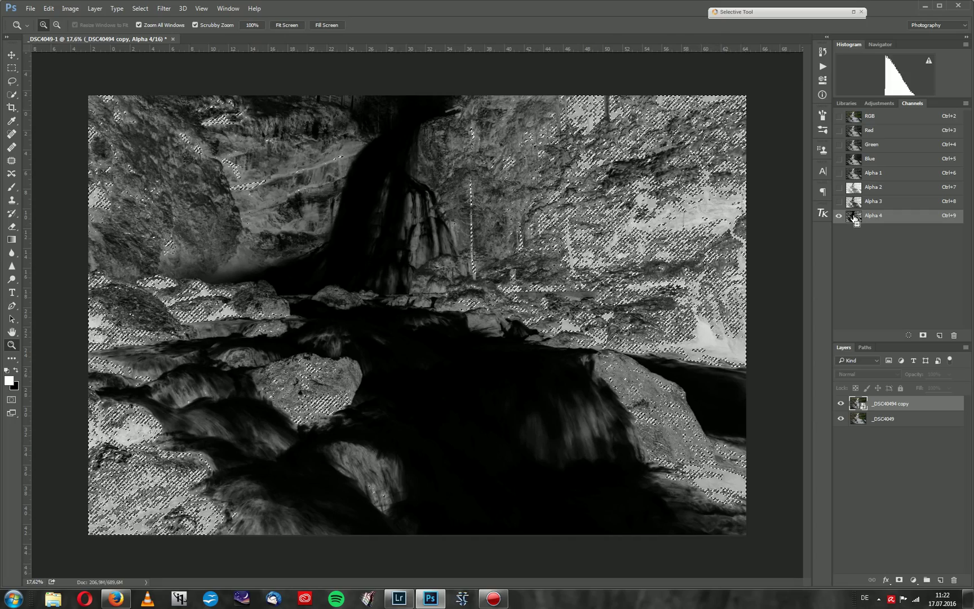
pyautogui.click(923, 335)
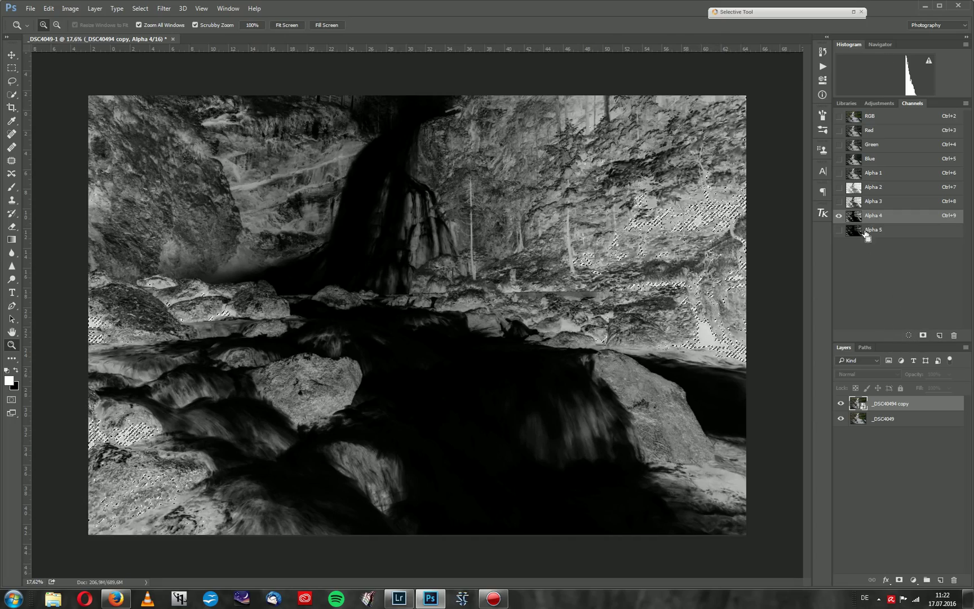
pyautogui.hotkey('ctrl', 'd')
pyautogui.click(856, 233)
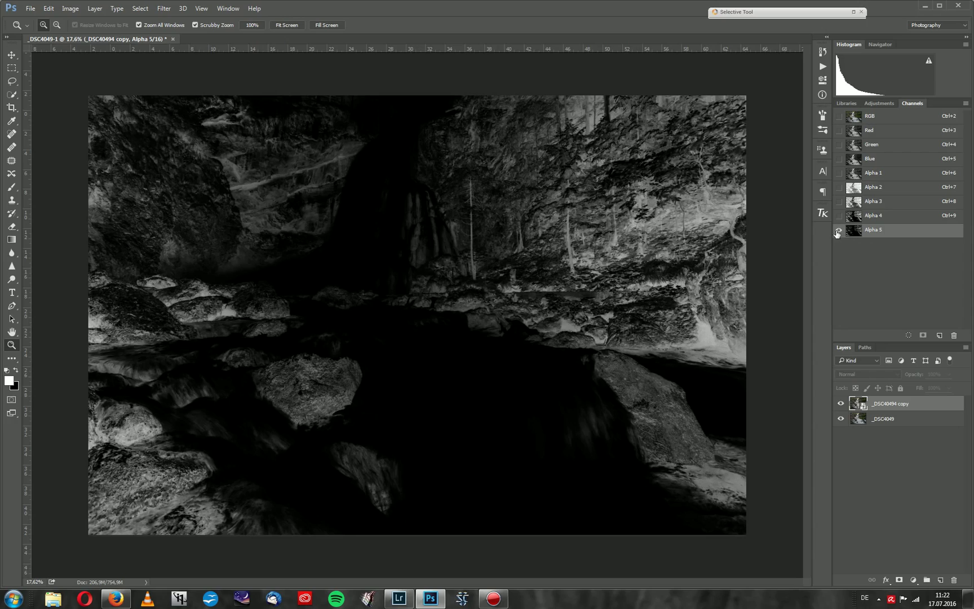
pyautogui.click(851, 220)
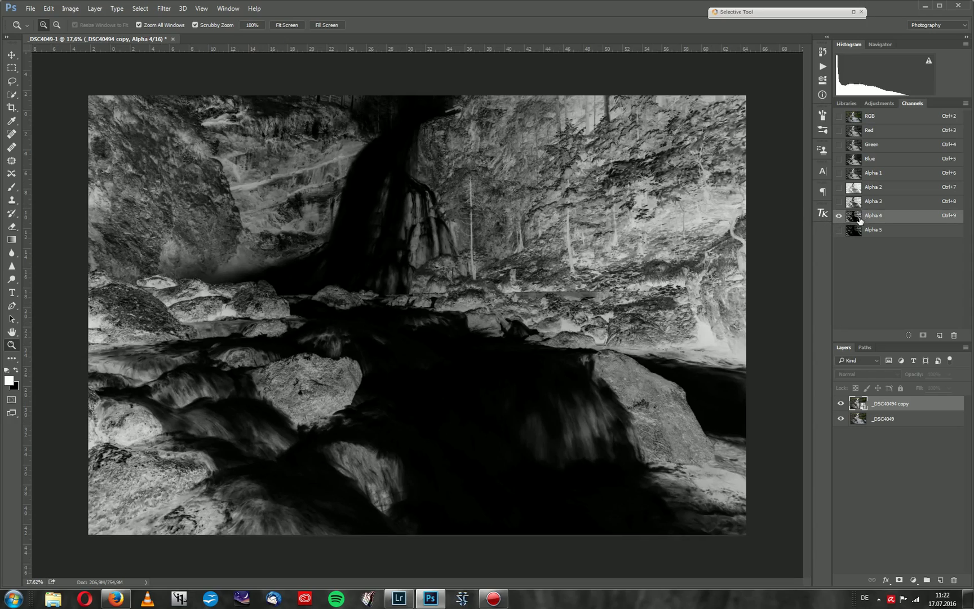
pyautogui.click(853, 231)
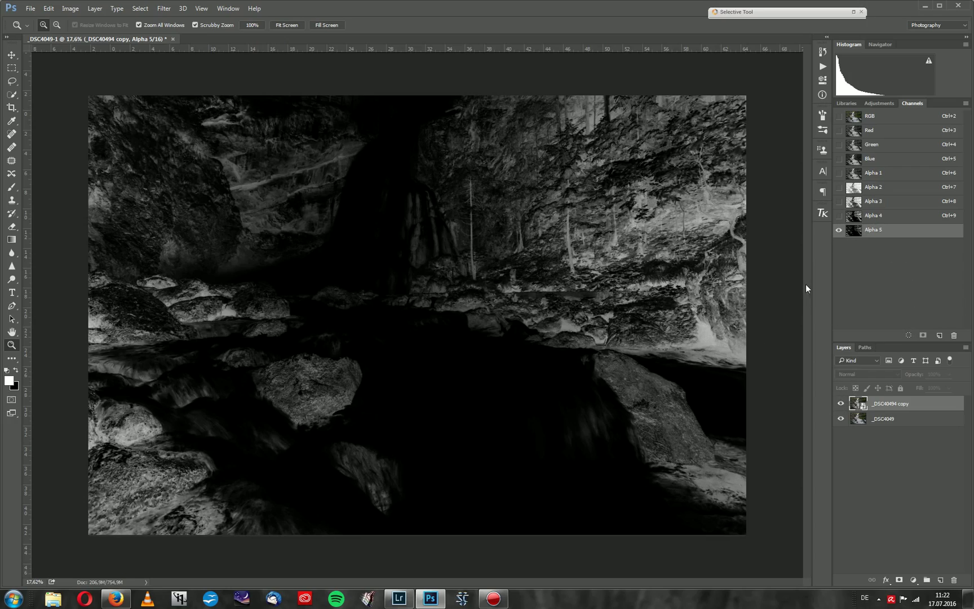
# Load Alpha 5 as a selection, apply it as a layer mask on the _DSC40494 copy layer and inspect the mask.
pyautogui.keyDown('ctrl'); pyautogui.click(854, 232); pyautogui.keyUp('ctrl')
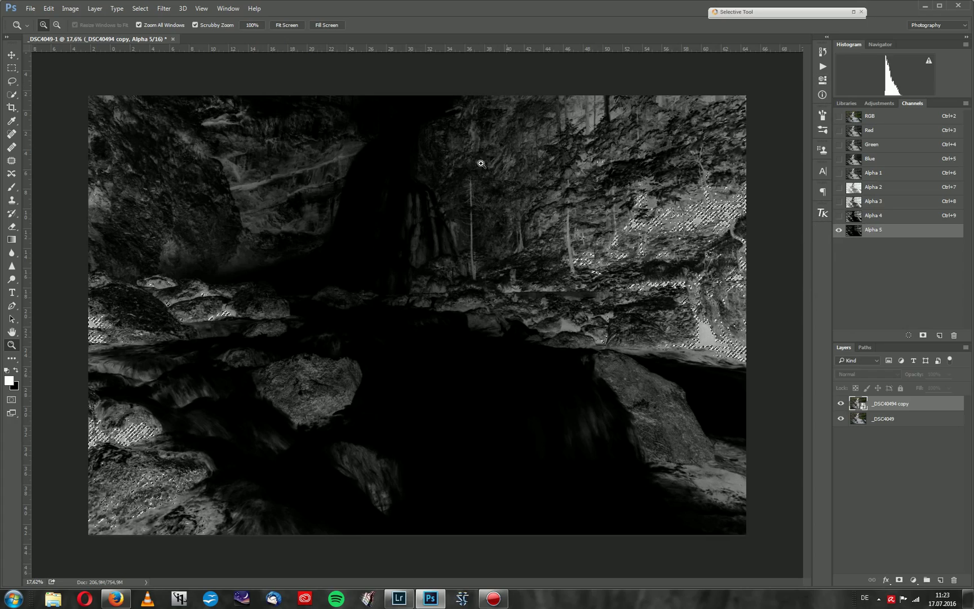
pyautogui.click(17, 372)
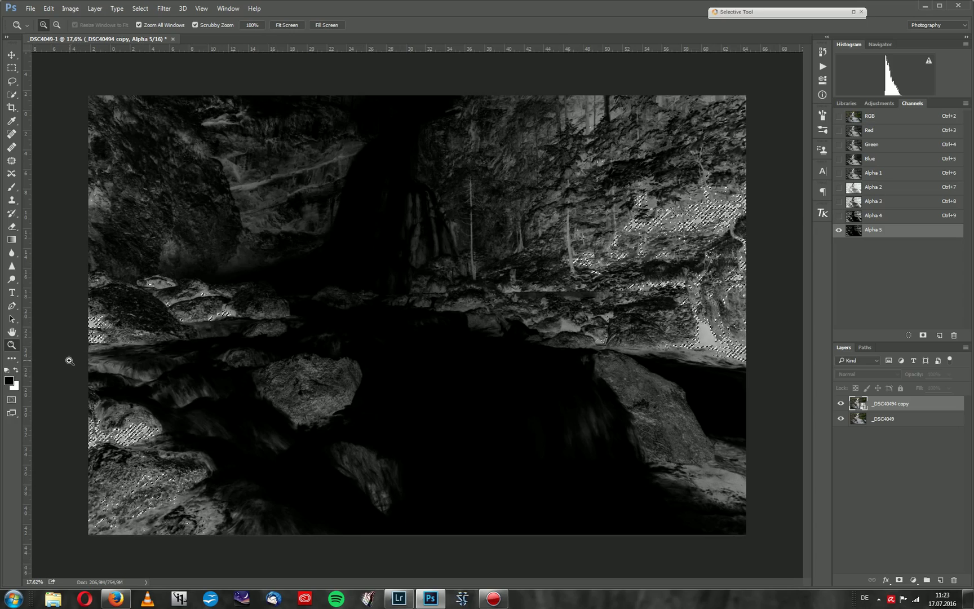
pyautogui.click(17, 372)
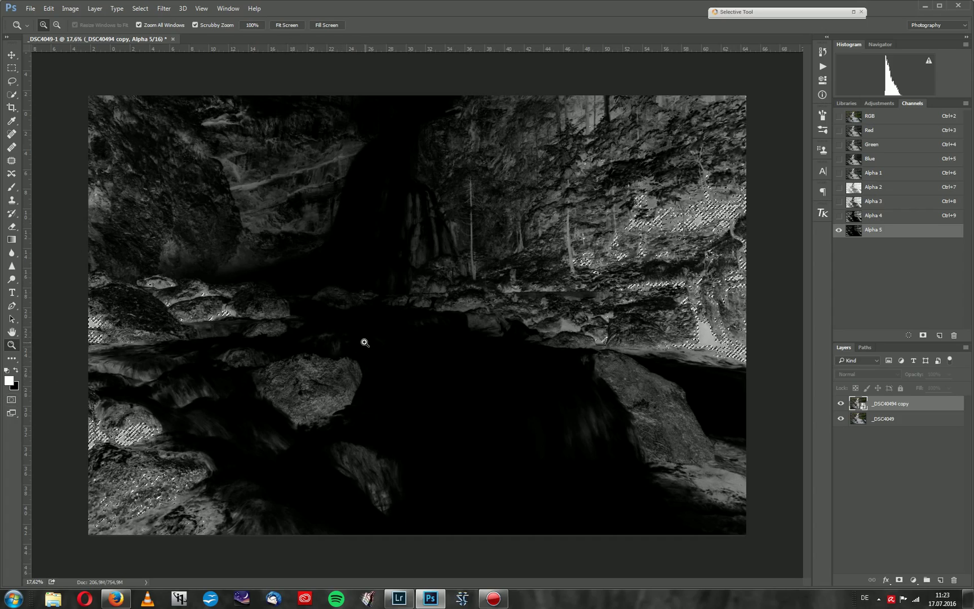
pyautogui.click(899, 581)
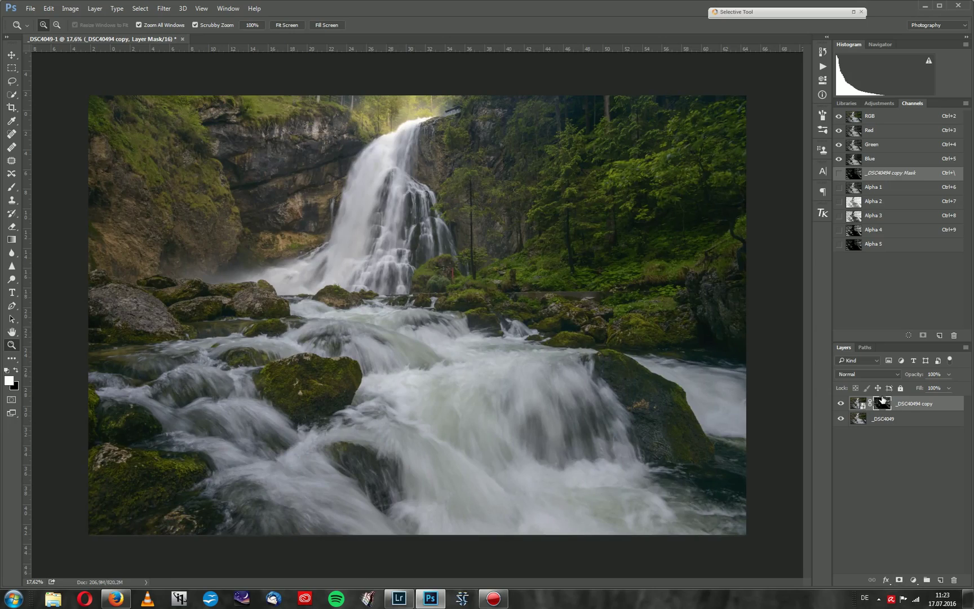
pyautogui.keyDown('alt'); pyautogui.click(884, 405); pyautogui.keyUp('alt')
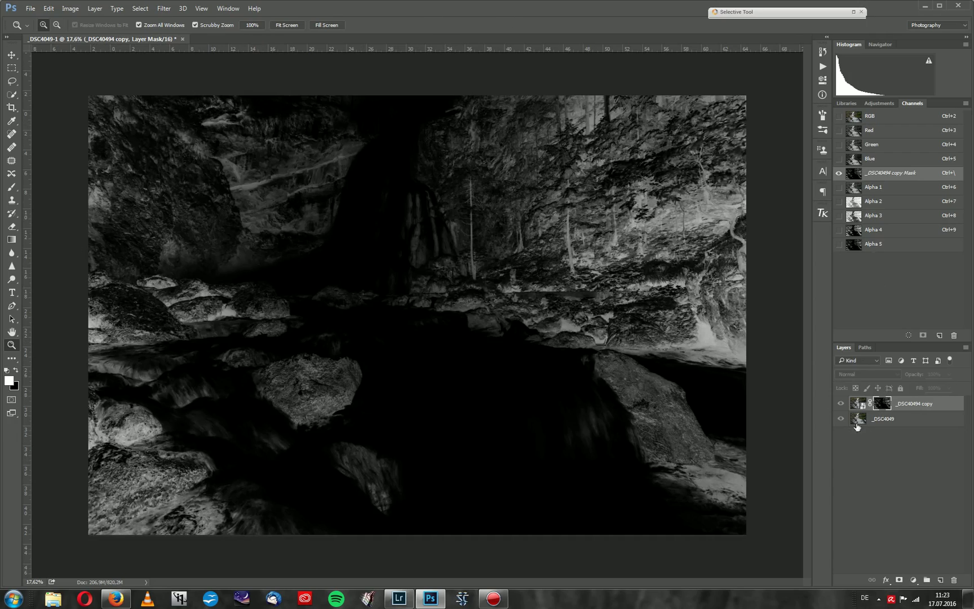
pyautogui.keyDown('alt'); pyautogui.click(883, 406); pyautogui.keyUp('alt')
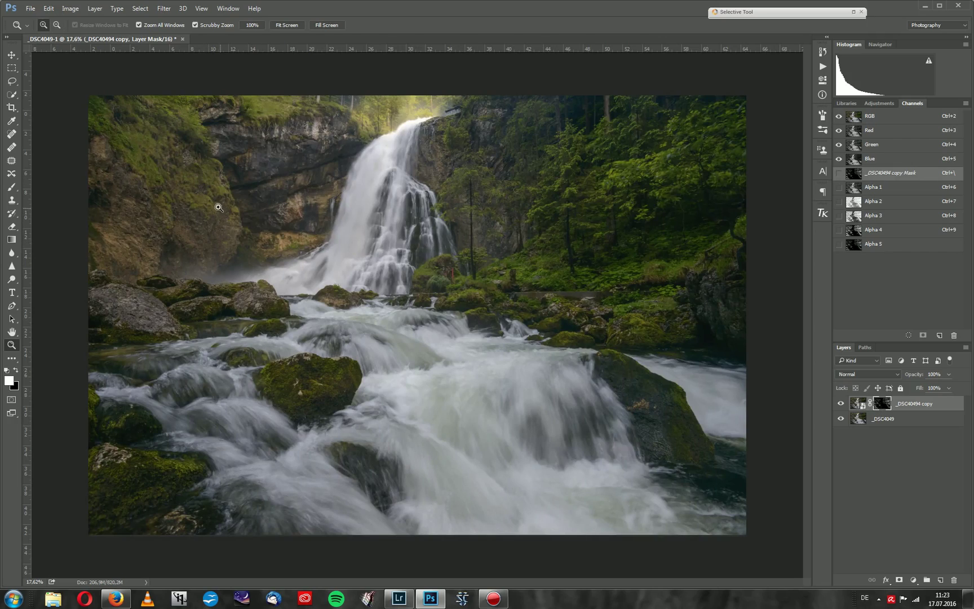
# Examine the rock face beside the waterfall up close with the copy's layer mask and the masked copy layer switched on and off.
pyautogui.moveTo(220, 207); pyautogui.dragTo(298, 185)
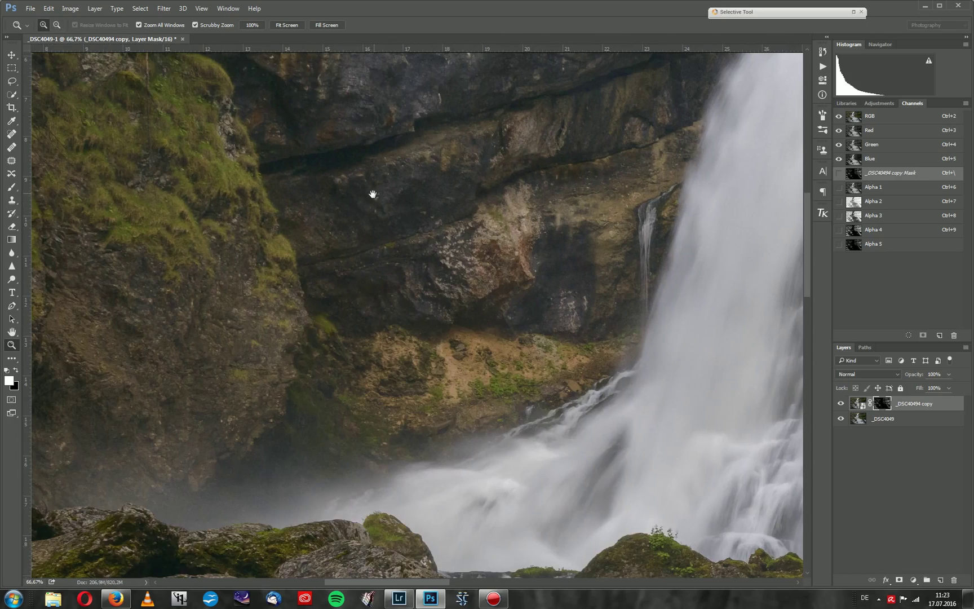
pyautogui.moveTo(374, 196); pyautogui.dragTo(322, 330)
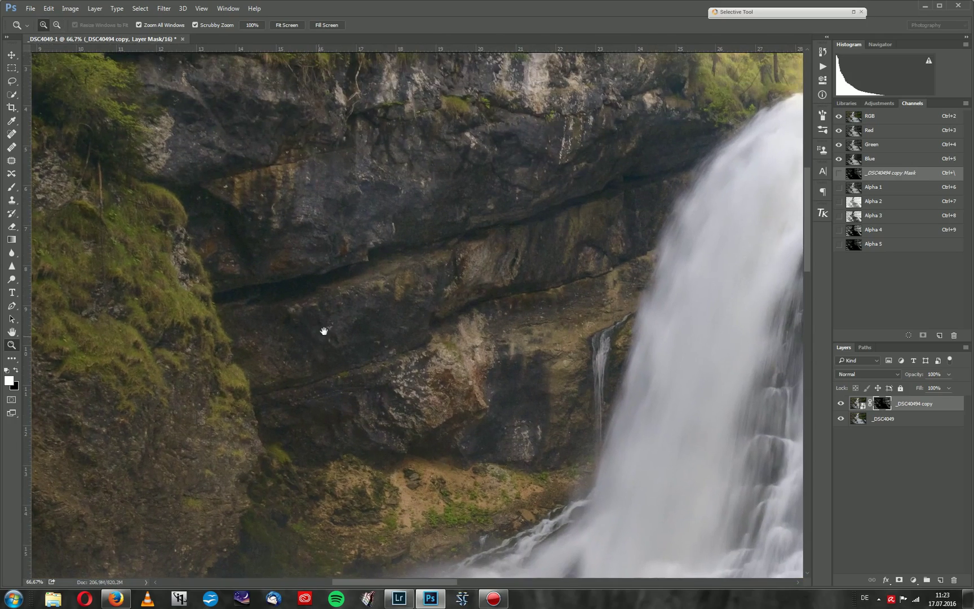
pyautogui.keyDown('shift'); pyautogui.click(883, 405); pyautogui.keyUp('shift')
pyautogui.keyDown('shift'); pyautogui.click(883, 405); pyautogui.keyUp('shift')
pyautogui.click(841, 404)
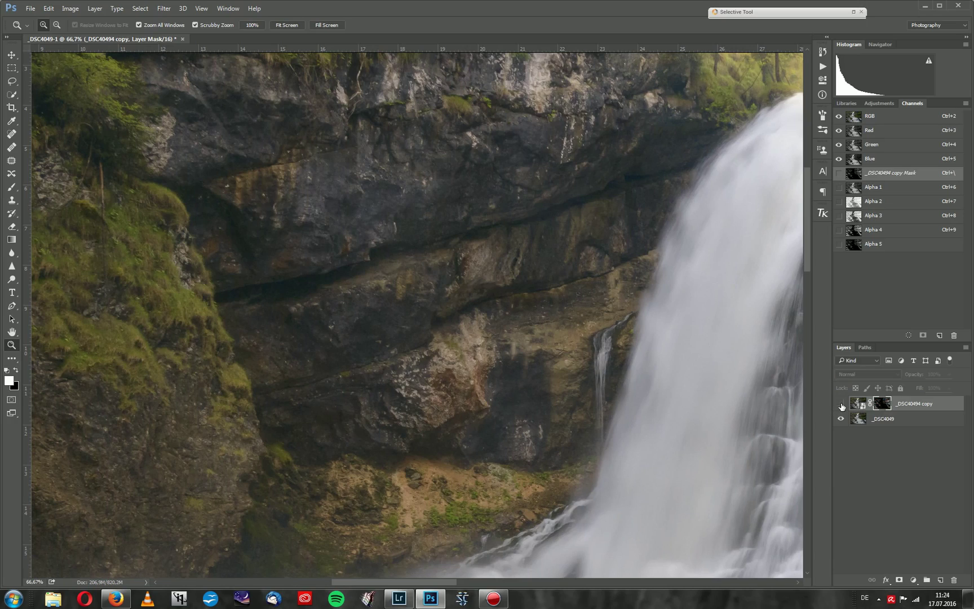
pyautogui.click(841, 404)
pyautogui.click(843, 404)
pyautogui.click(842, 404)
pyautogui.click(843, 405)
pyautogui.click(841, 405)
# Compare the dark forest undergrowth near the image's right edge with and without the masked copy layer.
pyautogui.moveTo(649, 285); pyautogui.dragTo(574, 344)
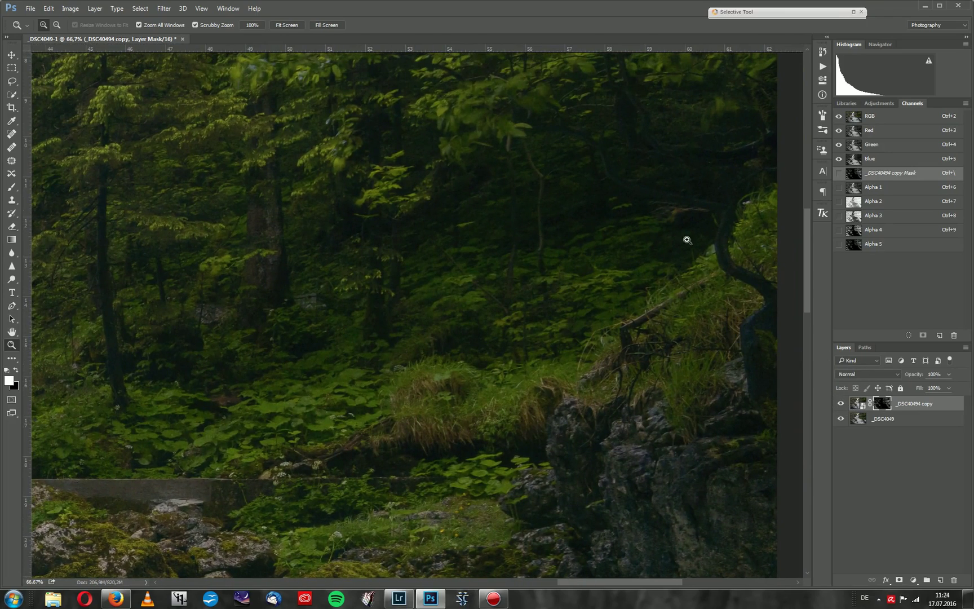
pyautogui.click(842, 403)
pyautogui.click(842, 405)
pyautogui.click(841, 403)
pyautogui.click(842, 403)
pyautogui.scroll(-5, 500, 242)
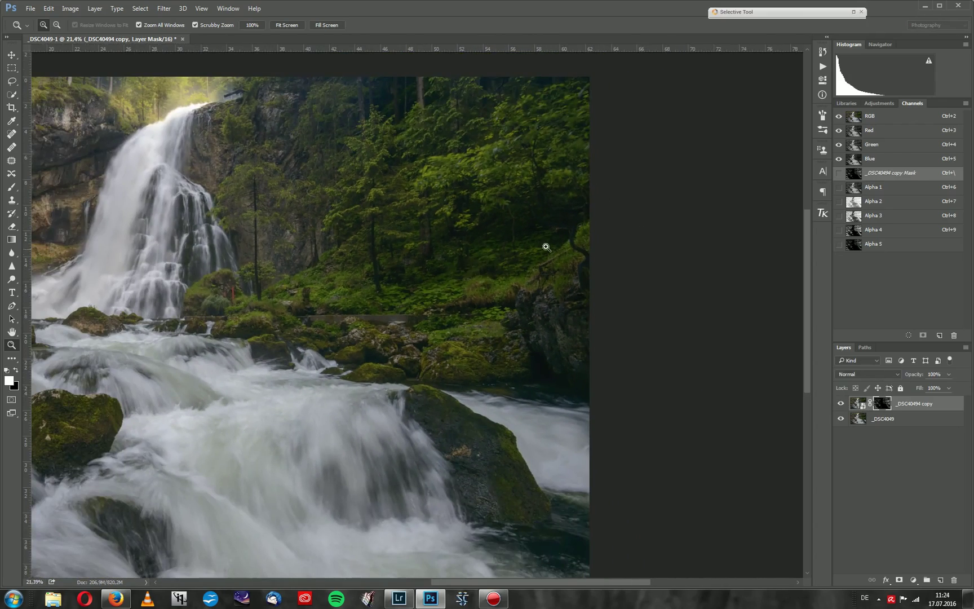
# Review the Alpha 4 and Alpha 5 channels, then return to the copy layer's mask with the whole image in view.
pyautogui.click(851, 235)
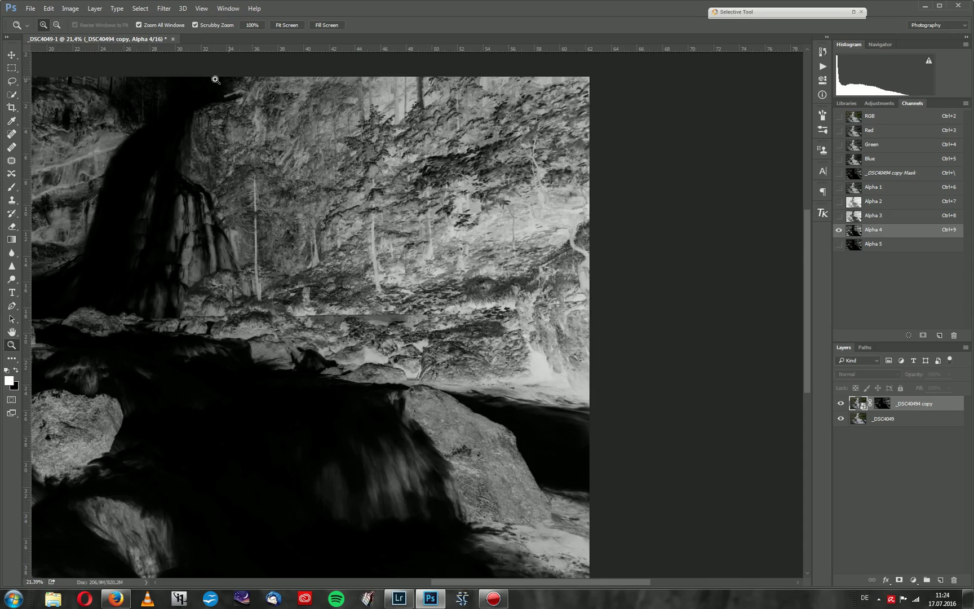
pyautogui.click(857, 244)
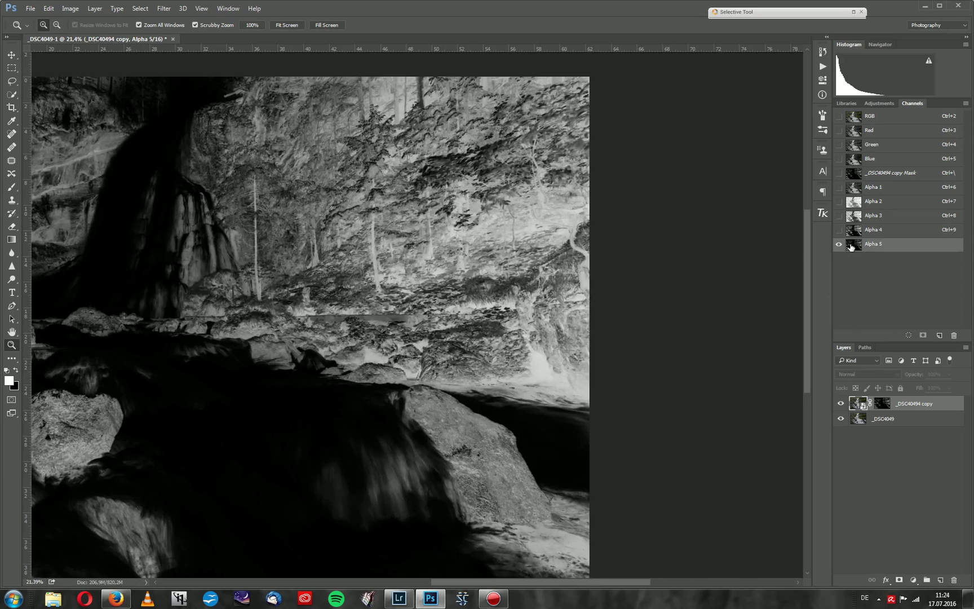
pyautogui.click(883, 404)
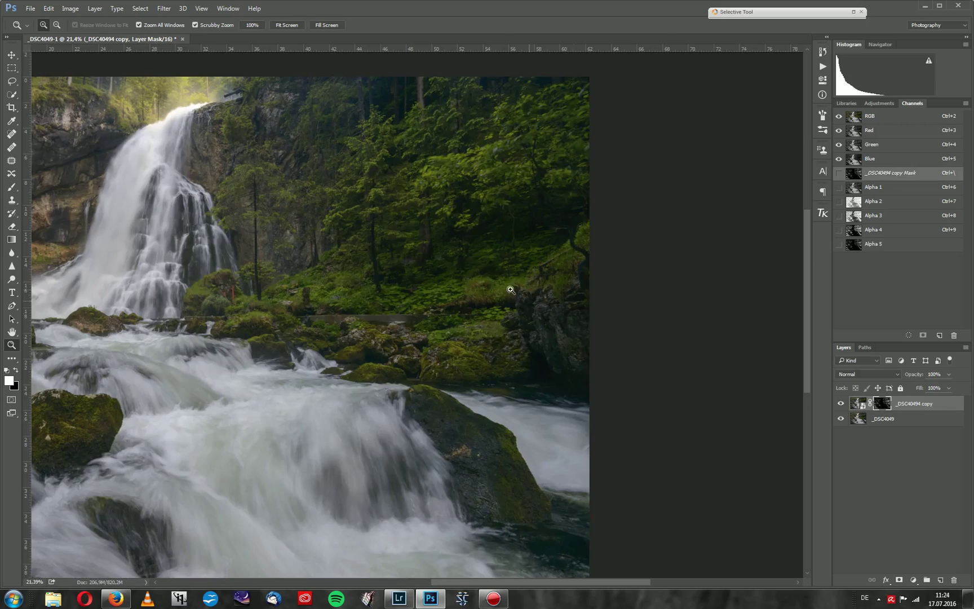
pyautogui.scroll(-3, 457, 259)
pyautogui.scroll(2, 445, 290)
pyautogui.scroll(-1, 444, 289)
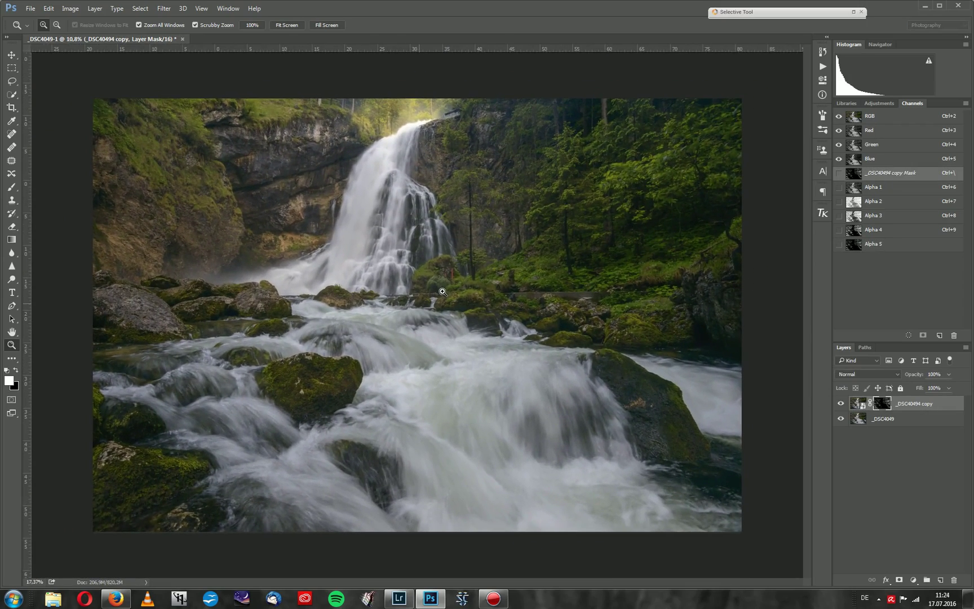
# Reopen the Smart Object copy in Camera Raw and set its luminance noise reduction to 48.
pyautogui.doubleClick(858, 402)
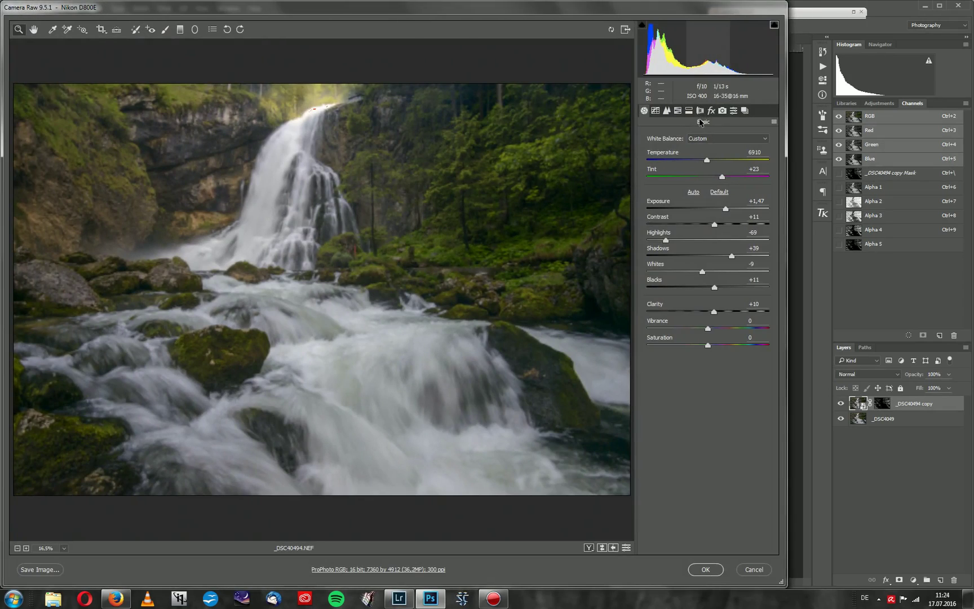
pyautogui.click(667, 111)
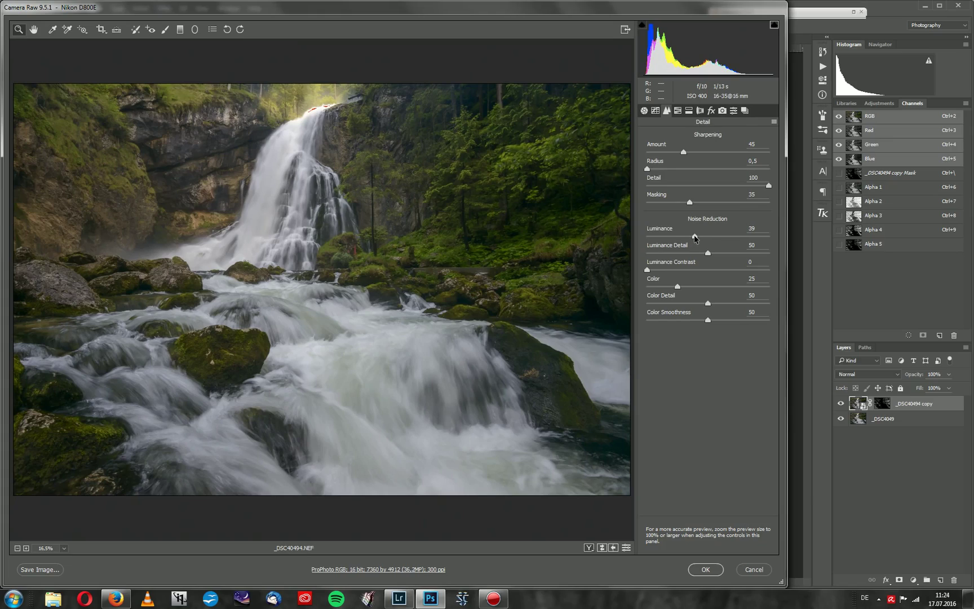
pyautogui.moveTo(694, 236); pyautogui.dragTo(699, 237)
pyautogui.press('Up')
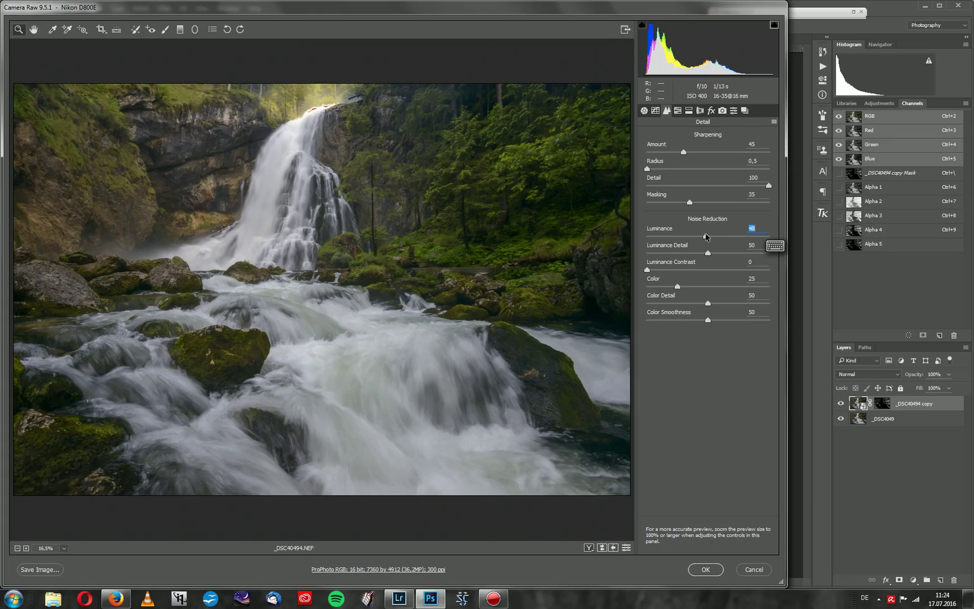
pyautogui.click(710, 570)
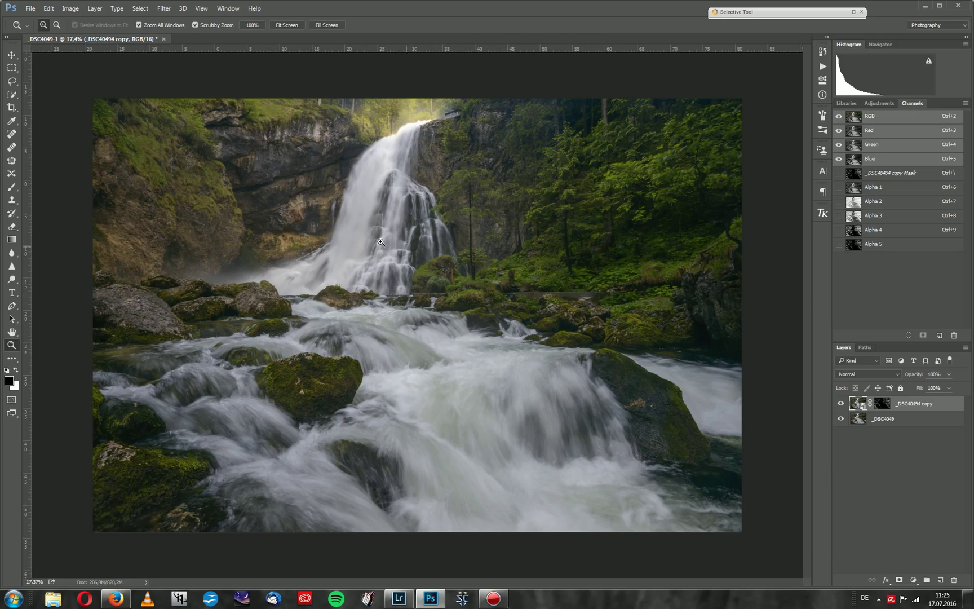
# Compare the dark forest undergrowth up close with the masked copy layer switched off and on.
pyautogui.click(591, 285)
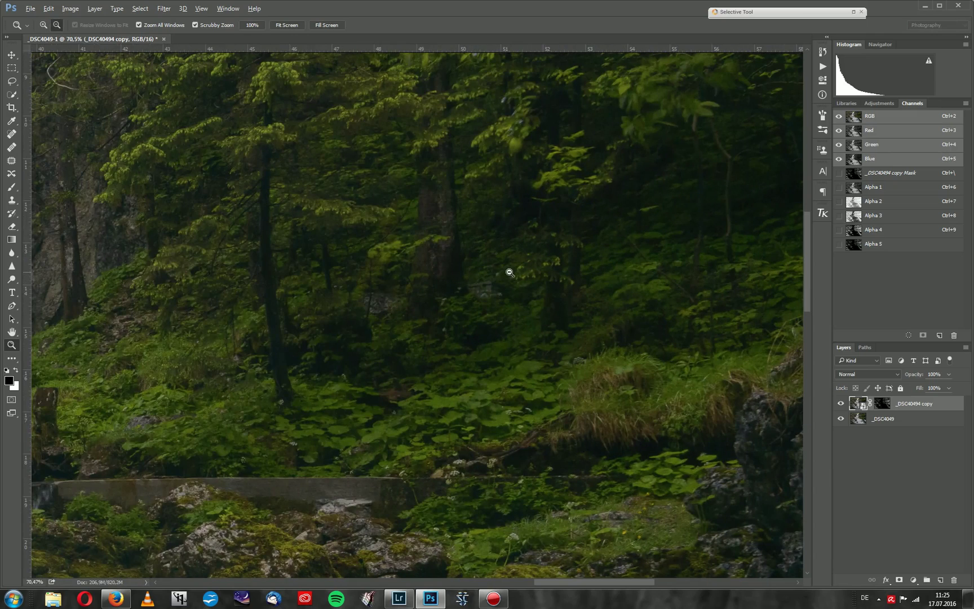
pyautogui.keyDown('alt'); pyautogui.click(516, 272); pyautogui.keyUp('alt')
pyautogui.click(842, 406)
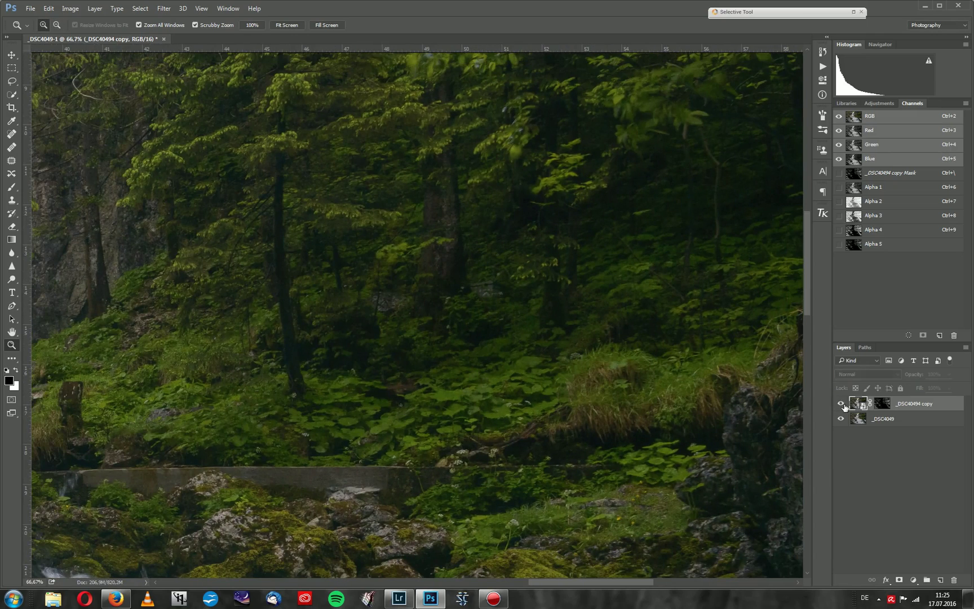
pyautogui.click(842, 404)
pyautogui.click(842, 403)
pyautogui.click(842, 404)
pyautogui.click(843, 404)
pyautogui.click(842, 405)
pyautogui.click(842, 404)
pyautogui.click(841, 404)
pyautogui.hotkey('ctrl', '0')
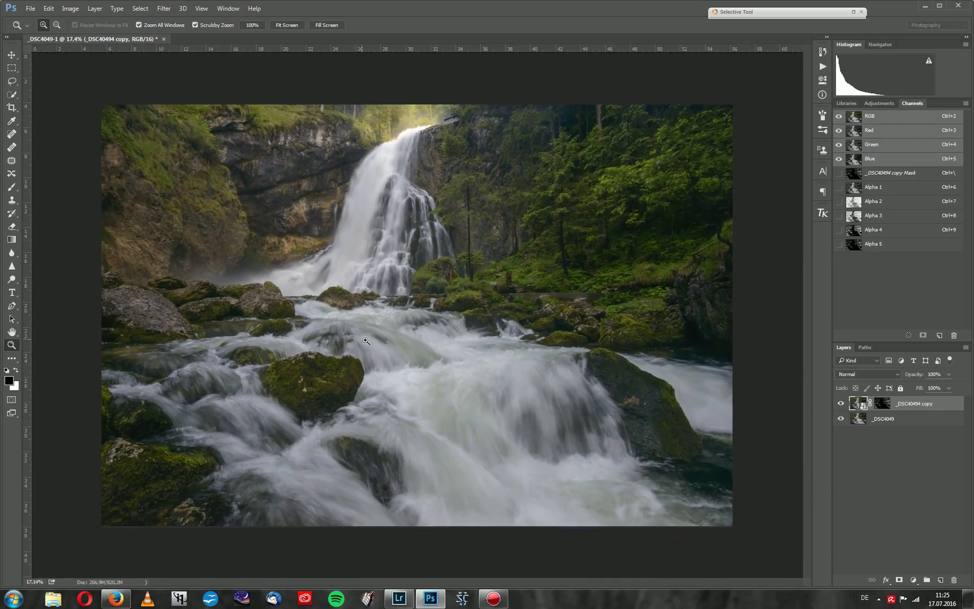
# Inspect the flowing water in the foreground and below the waterfall up close for noise.
pyautogui.moveTo(371, 333); pyautogui.dragTo(366, 334)
pyautogui.moveTo(463, 447); pyautogui.dragTo(508, 387)
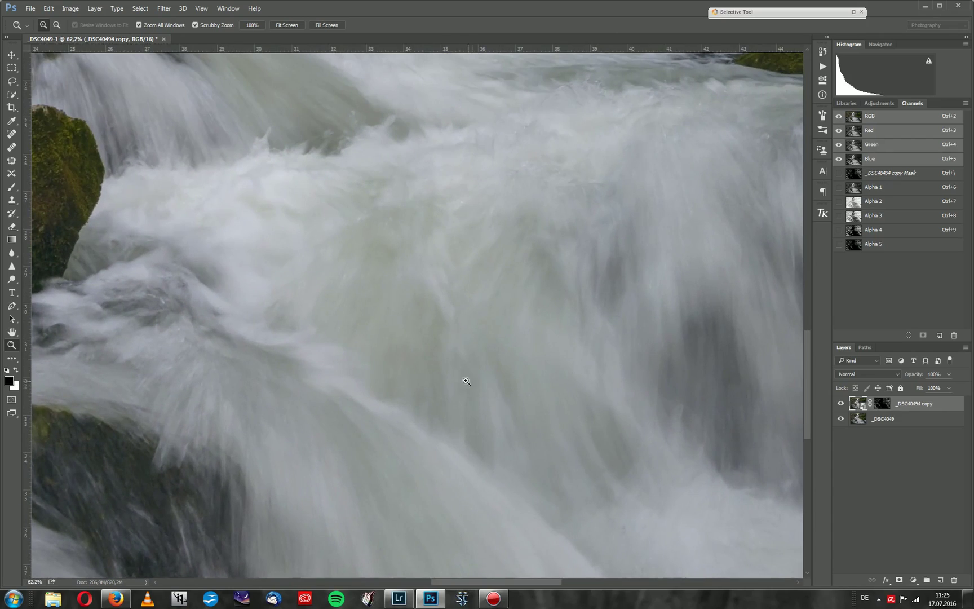
pyautogui.moveTo(326, 218); pyautogui.dragTo(434, 299)
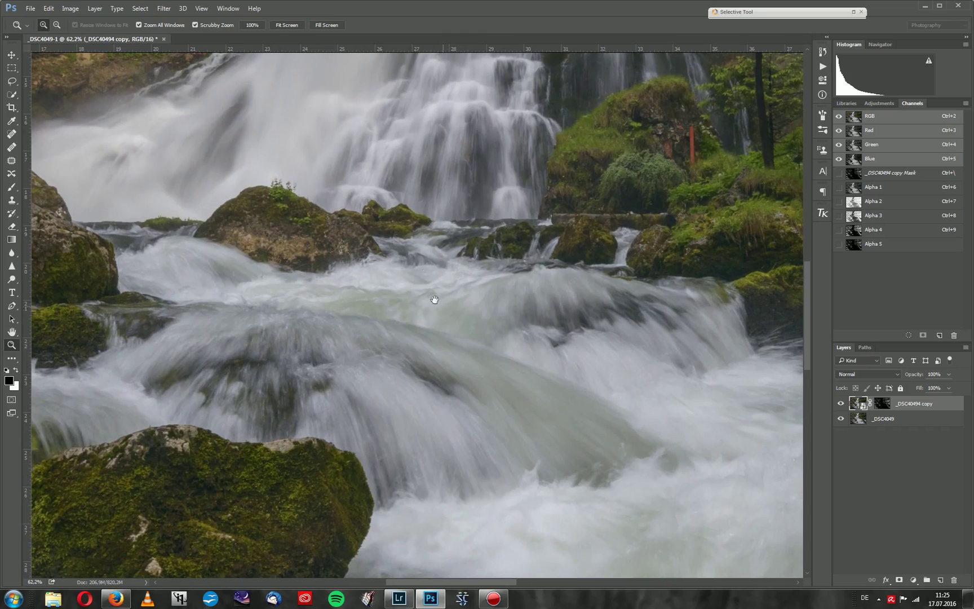
pyautogui.moveTo(485, 242); pyautogui.dragTo(456, 311)
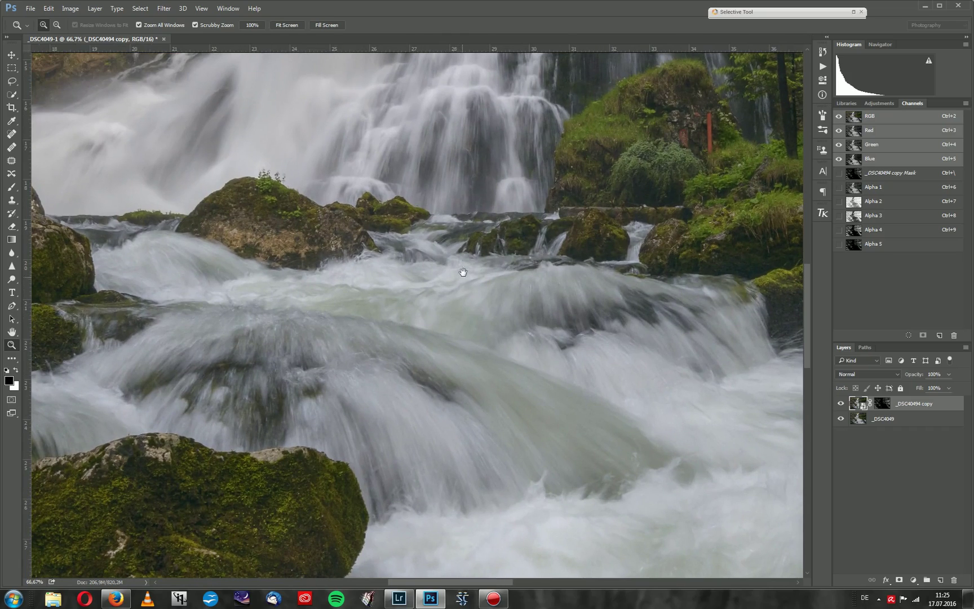
pyautogui.moveTo(463, 272); pyautogui.dragTo(435, 338)
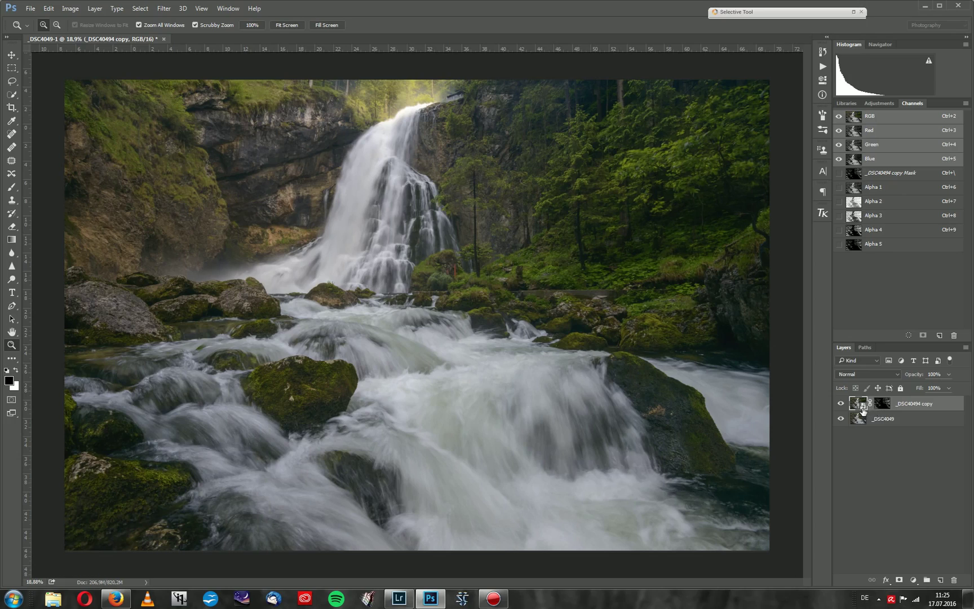
# Delete the Alpha 5, Alpha 4, Alpha 3 and Alpha 2 channels, keeping Alpha 1.
pyautogui.click(855, 243)
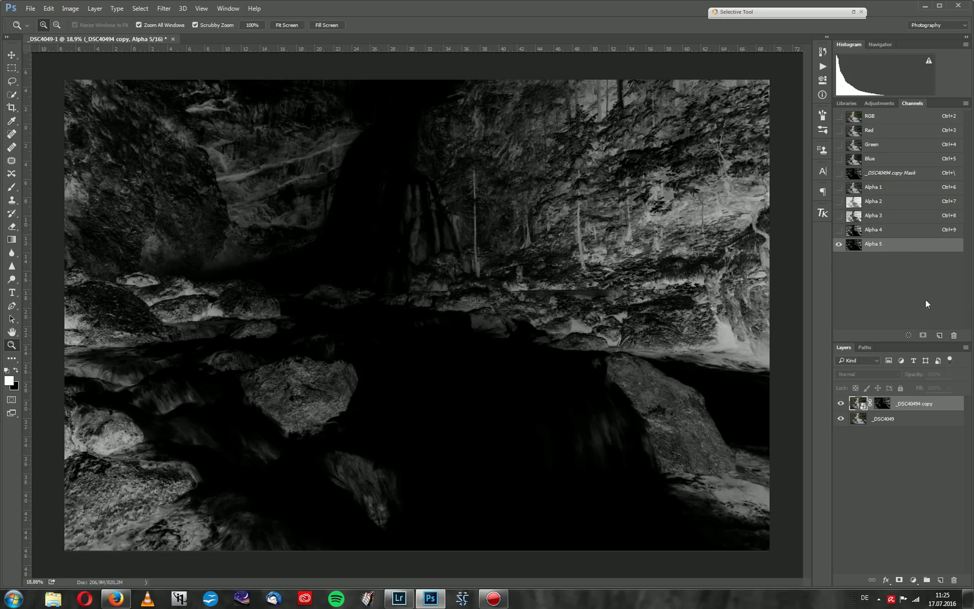
pyautogui.click(954, 336)
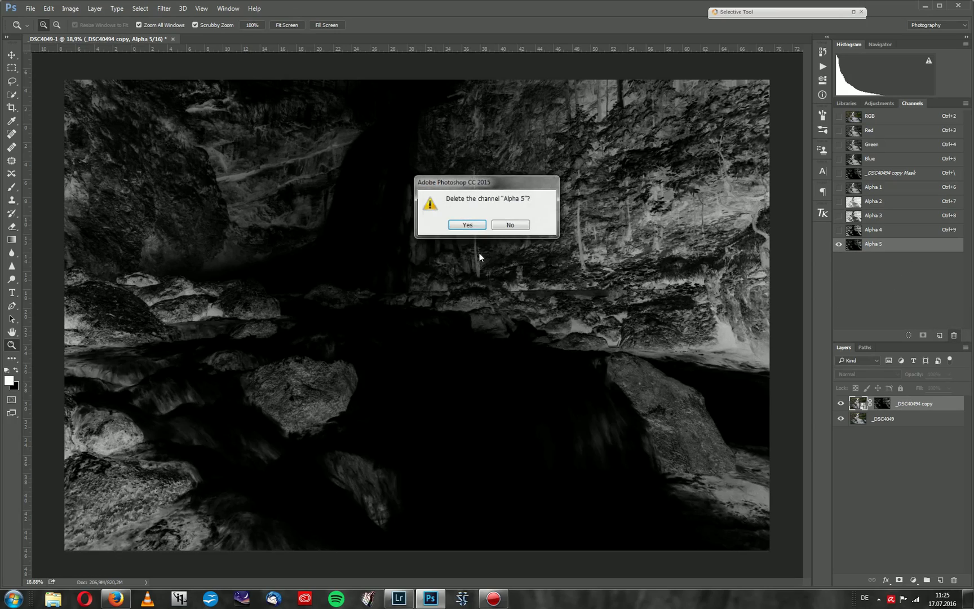
pyautogui.click(466, 227)
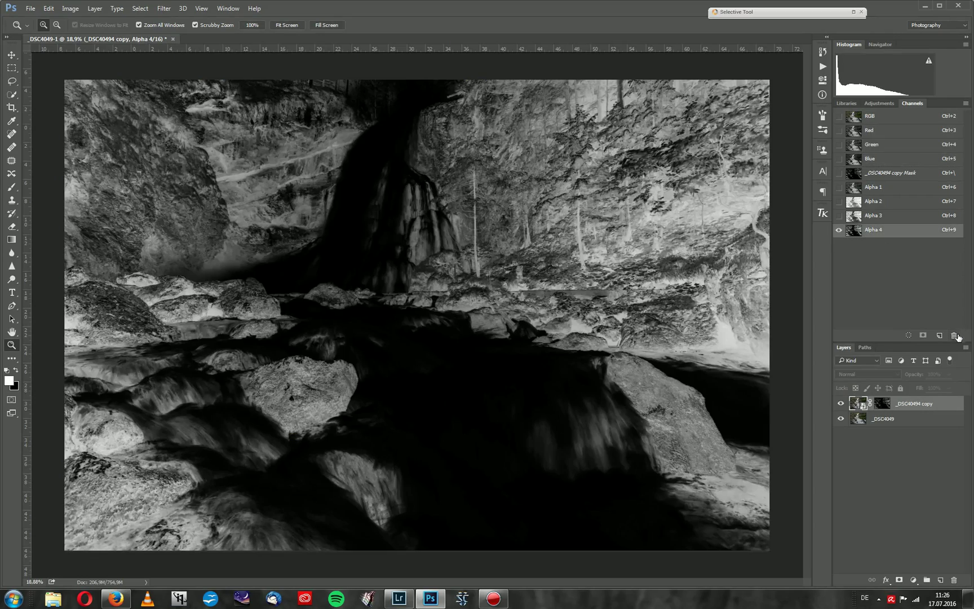
pyautogui.click(954, 336)
pyautogui.click(465, 227)
pyautogui.click(856, 219)
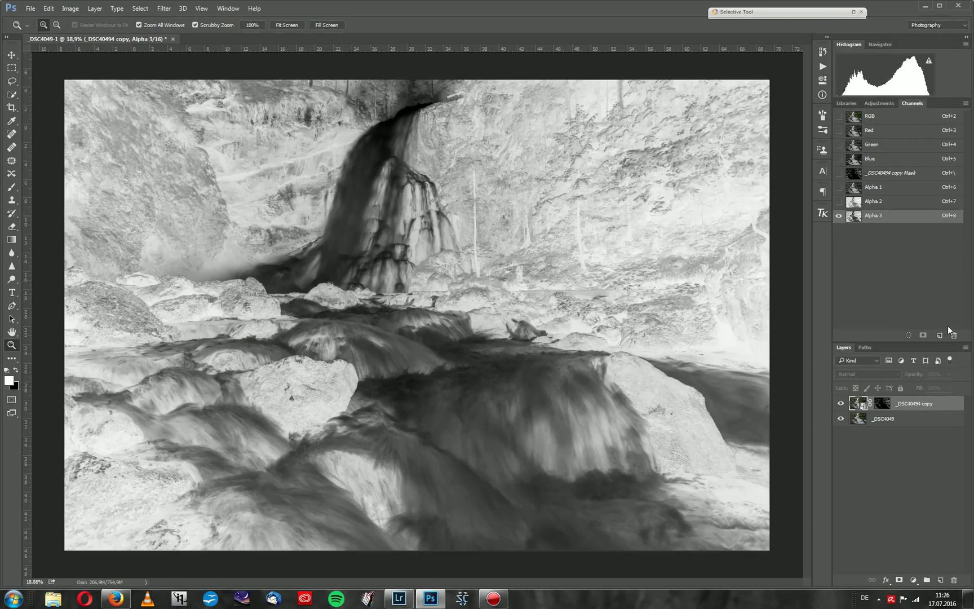
pyautogui.click(954, 337)
pyautogui.click(466, 227)
pyautogui.click(862, 203)
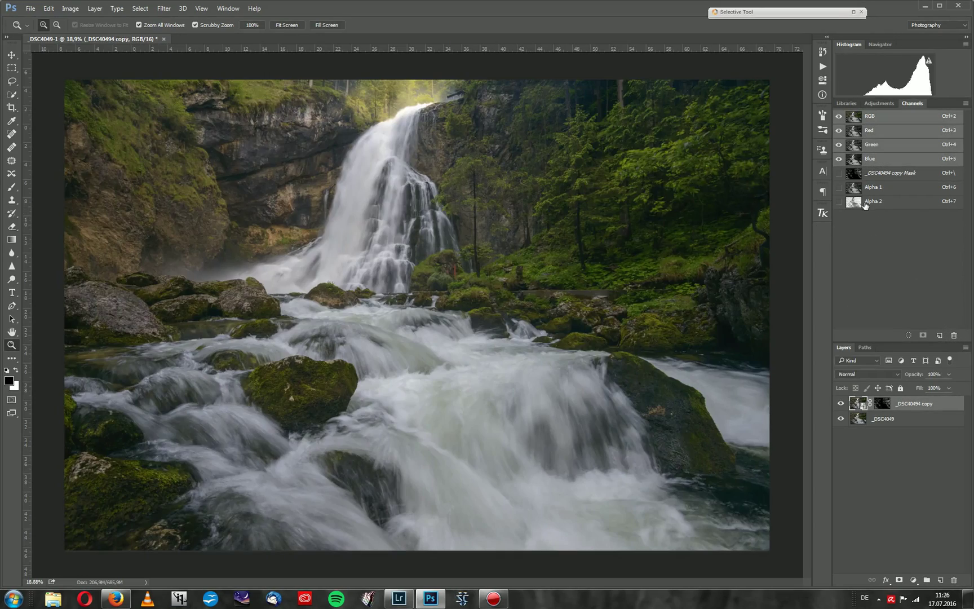
pyautogui.click(954, 336)
pyautogui.click(467, 226)
# Load a selection of the bright tones from Alpha 1, save it as a new channel, deselect and display that channel.
pyautogui.click(857, 188)
pyautogui.moveTo(563, 250)
pyautogui.mouseDown()
pyautogui.moveTo(544, 260)
pyautogui.moveTo(551, 266)
pyautogui.mouseUp()
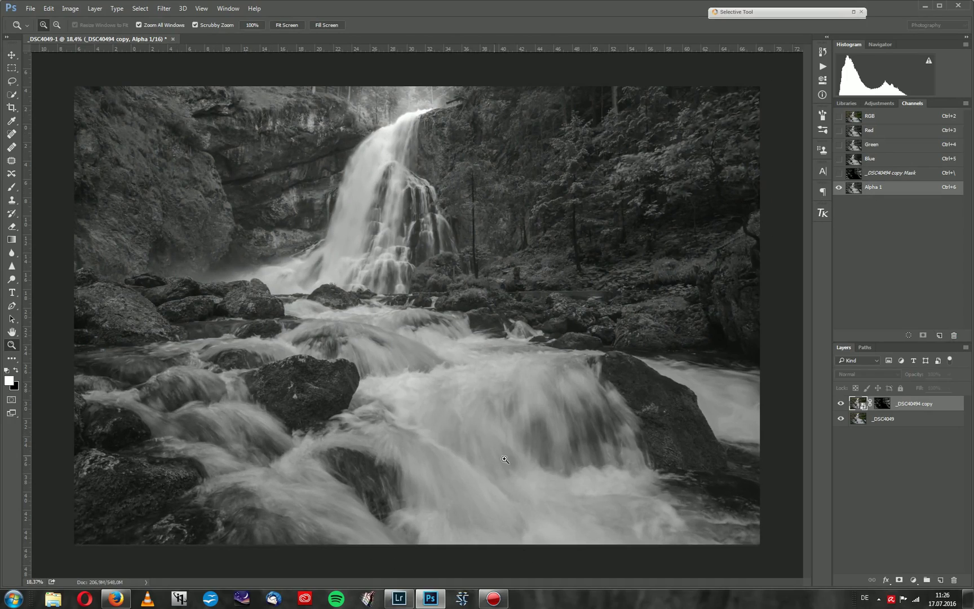
pyautogui.keyDown('ctrl'); pyautogui.click(857, 190); pyautogui.keyUp('ctrl')
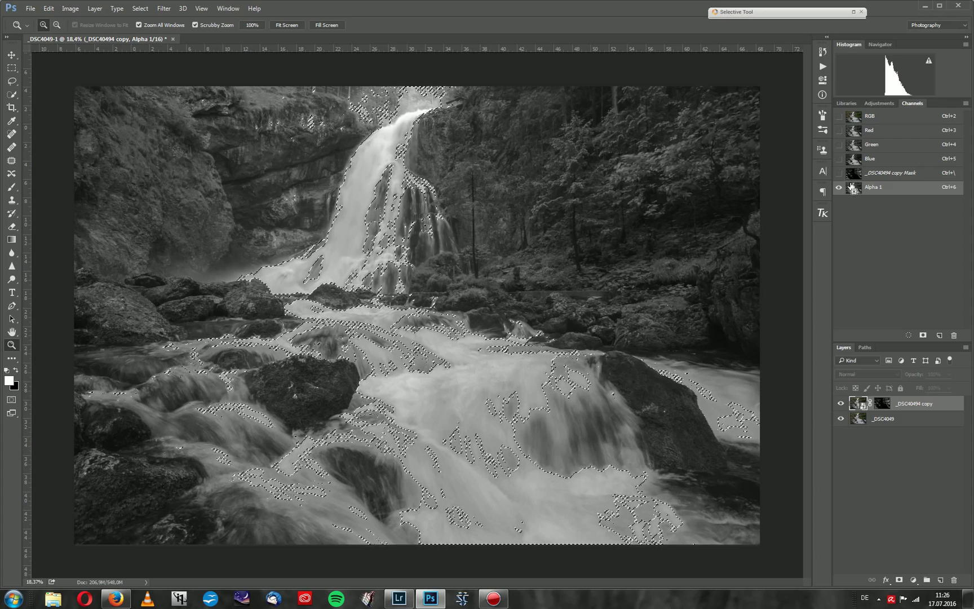
pyautogui.click(923, 336)
pyautogui.hotkey('ctrl', 'd')
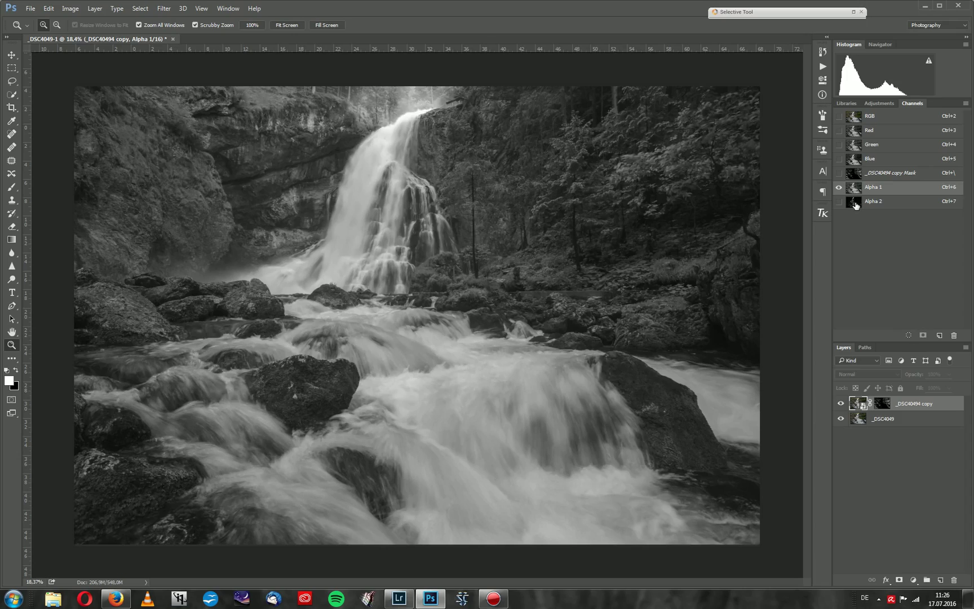
pyautogui.hotkey('ctrl', '7')
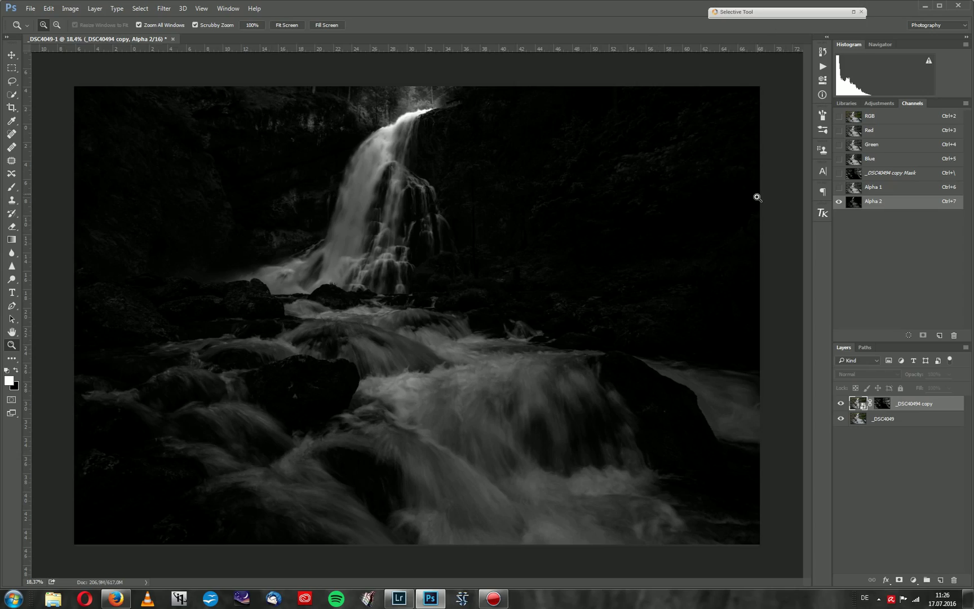
# Load Alpha 2 as a selection, fill it with white on the copy layer's mask, and display the mask.
pyautogui.keyDown('ctrl'); pyautogui.click(857, 206); pyautogui.keyUp('ctrl')
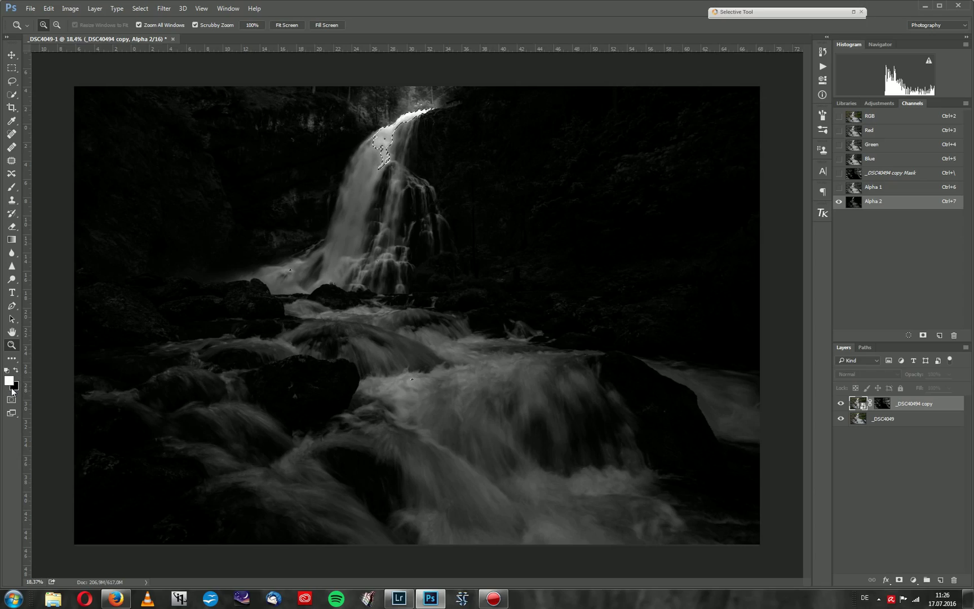
pyautogui.click(883, 406)
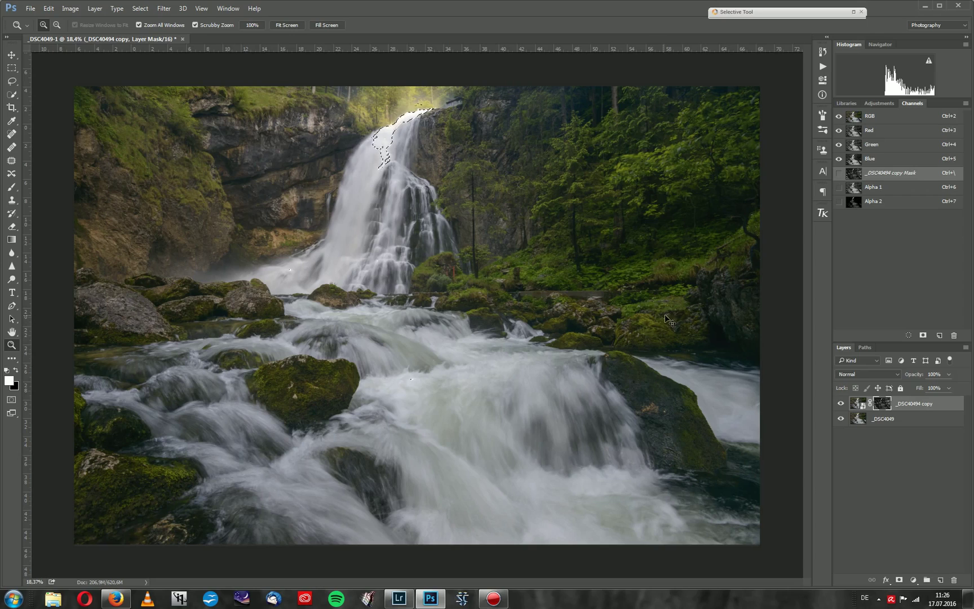
pyautogui.hotkey('ctrl', 'd')
pyautogui.keyDown('alt'); pyautogui.click(881, 403); pyautogui.keyUp('alt')
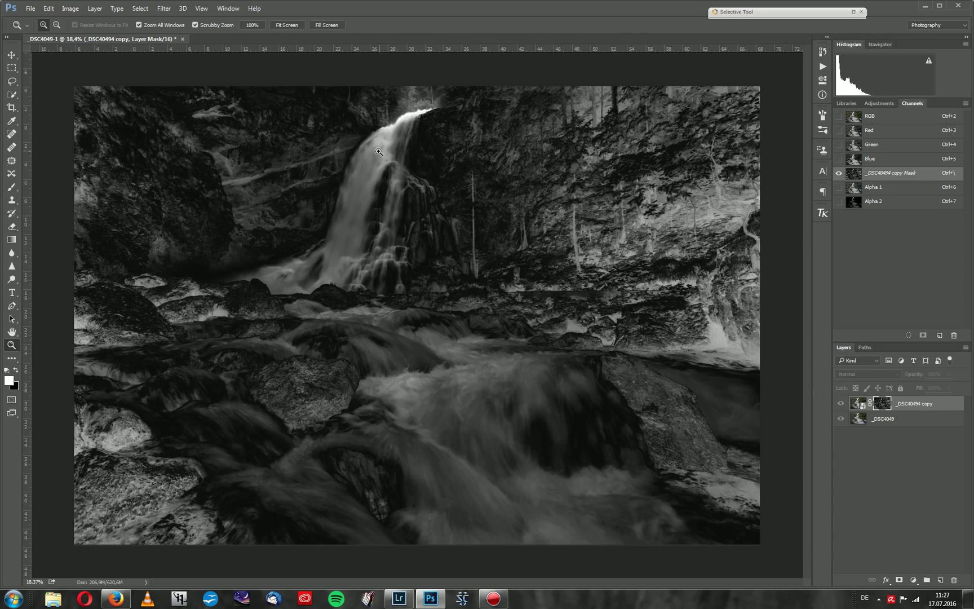
# Compare the foreground water up close with the copy layer switched off and on, then return to the whole image.
pyautogui.click(862, 404)
pyautogui.click(406, 383)
pyautogui.click(431, 379)
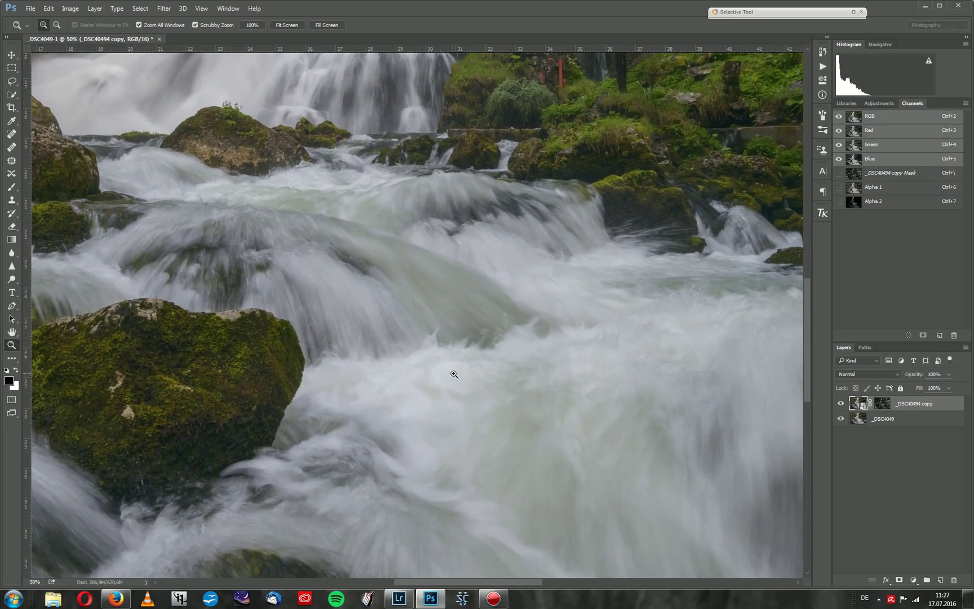
pyautogui.click(453, 371)
pyautogui.moveTo(511, 377); pyautogui.dragTo(490, 271)
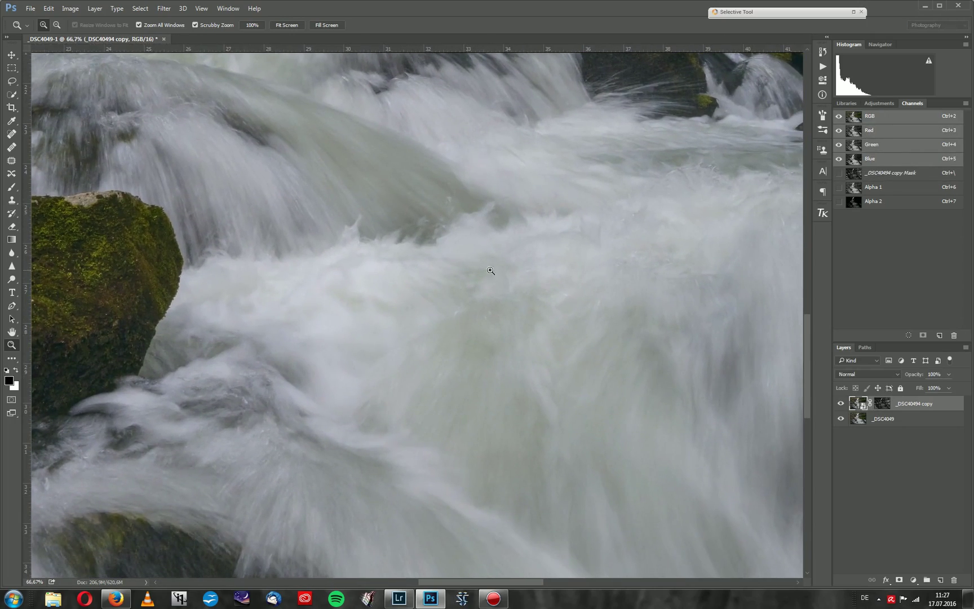
pyautogui.click(841, 404)
pyautogui.click(840, 404)
pyautogui.click(842, 404)
pyautogui.click(841, 404)
pyautogui.click(841, 403)
pyautogui.click(841, 404)
pyautogui.click(842, 404)
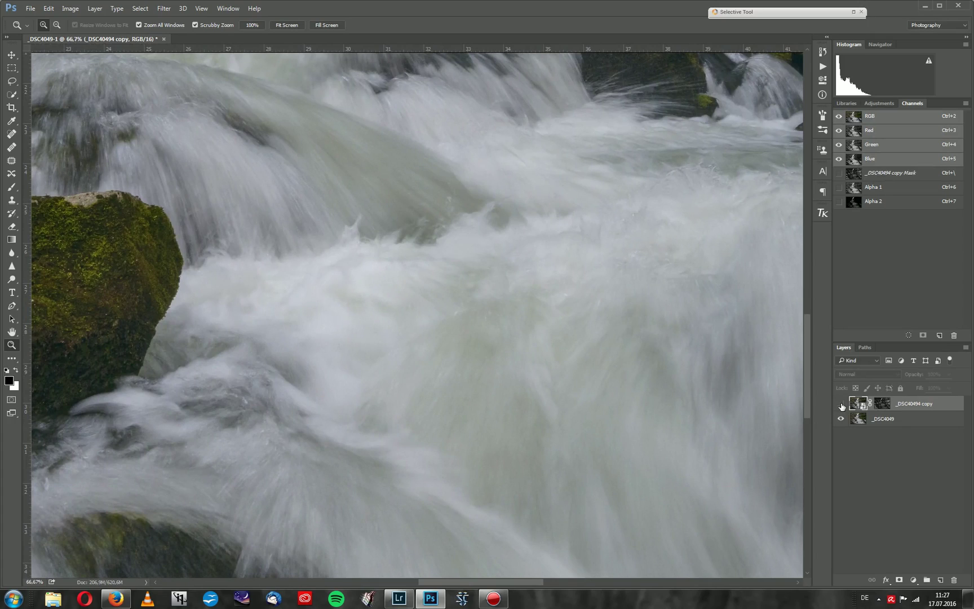
pyautogui.click(841, 404)
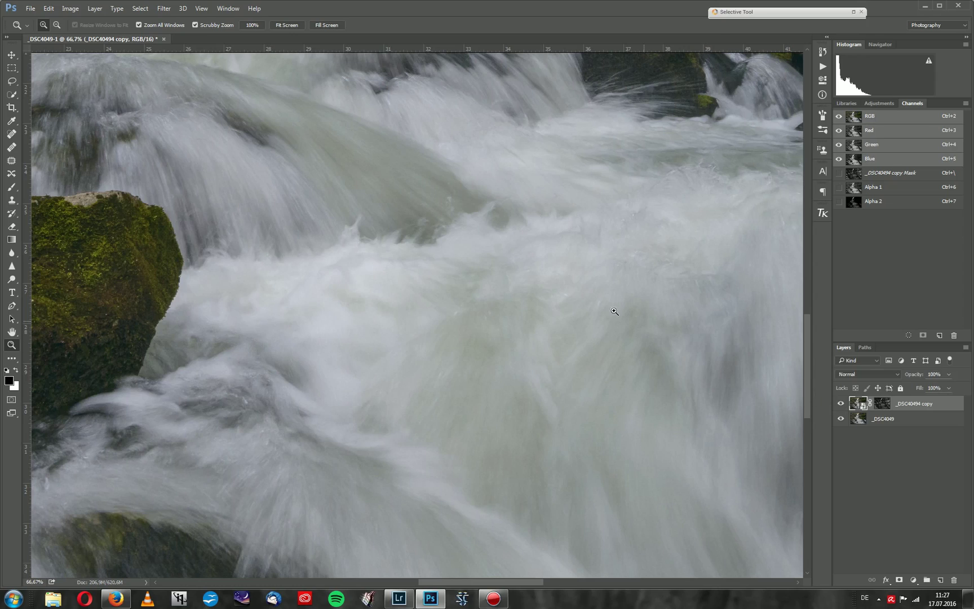
pyautogui.keyDown('shift'); pyautogui.click(886, 402); pyautogui.keyUp('shift')
pyautogui.hotkey('ctrl', '0')
# Flatten the image into a single background layer.
pyautogui.moveTo(462, 300); pyautogui.dragTo(450, 312)
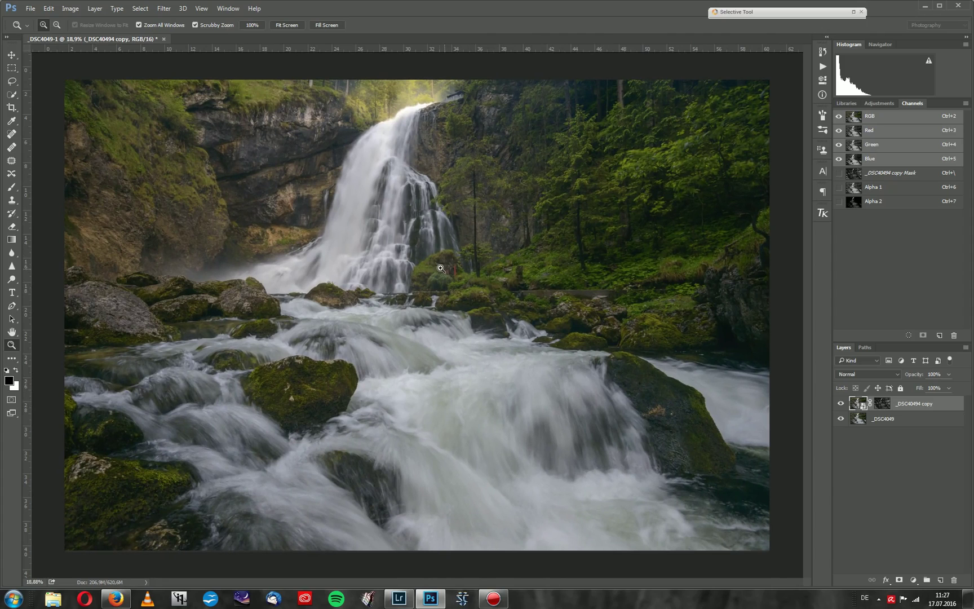
pyautogui.moveTo(383, 276)
pyautogui.mouseDown()
pyautogui.moveTo(367, 282)
pyautogui.moveTo(395, 290)
pyautogui.moveTo(377, 295)
pyautogui.mouseUp()
pyautogui.click(966, 348)
pyautogui.click(868, 292)
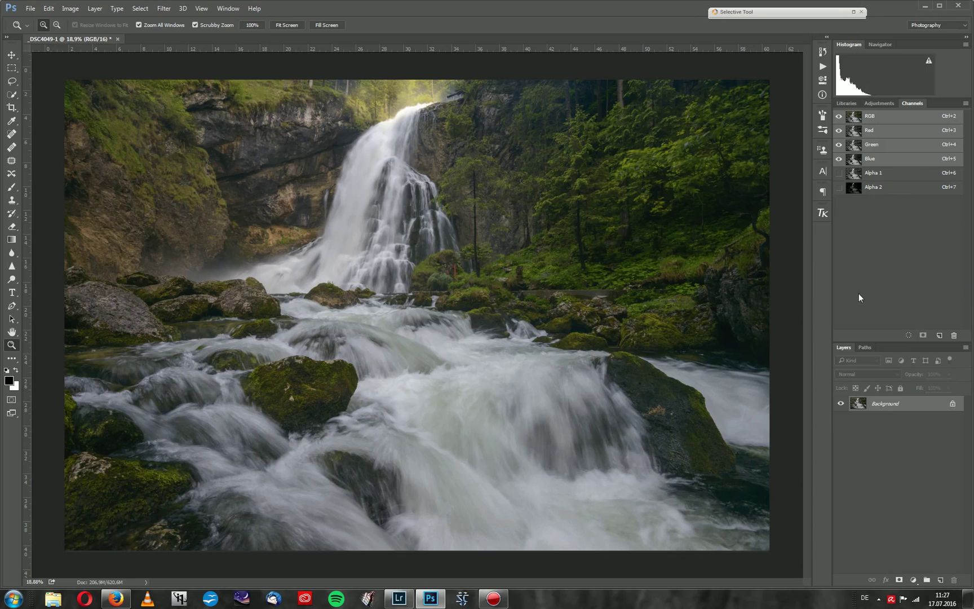
# Delete the remaining Alpha 2 and Alpha 1 channels.
pyautogui.click(866, 188)
pyautogui.click(954, 335)
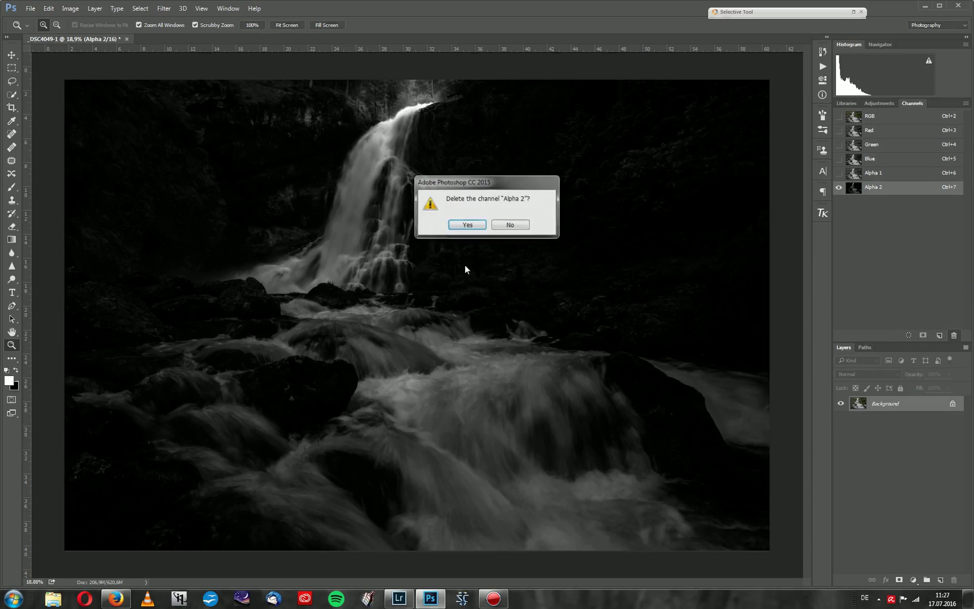
pyautogui.click(468, 225)
pyautogui.click(869, 173)
pyautogui.click(954, 336)
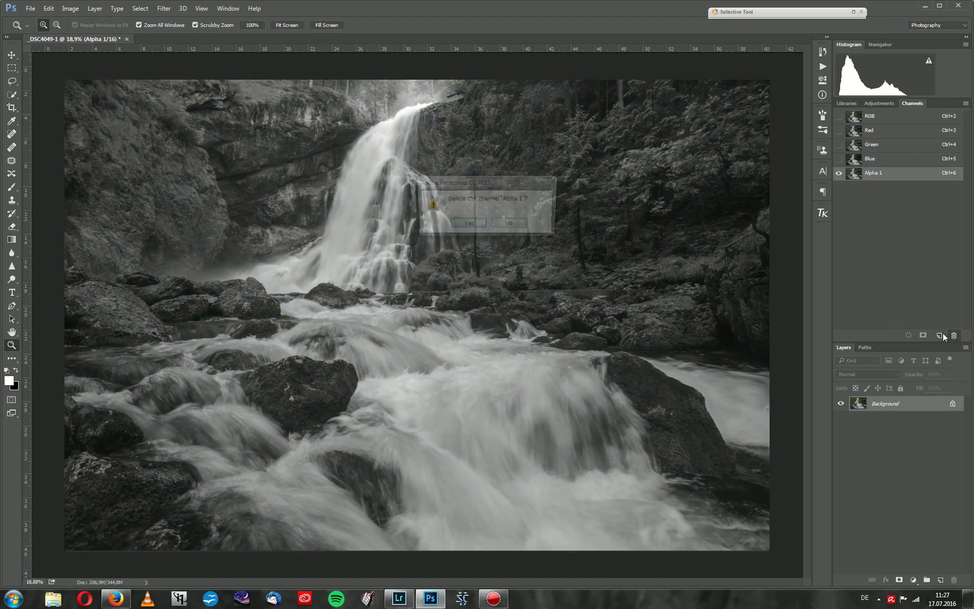
pyautogui.click(468, 225)
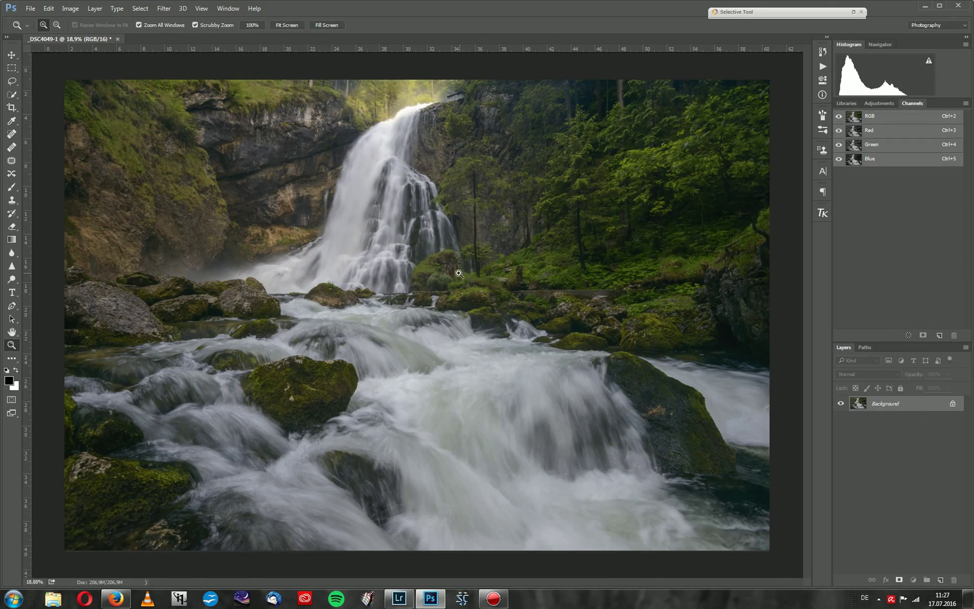
# Duplicate the background layer with the red post beside the waterfall in view at 100%.
pyautogui.click(481, 261)
pyautogui.moveTo(481, 261); pyautogui.dragTo(474, 299)
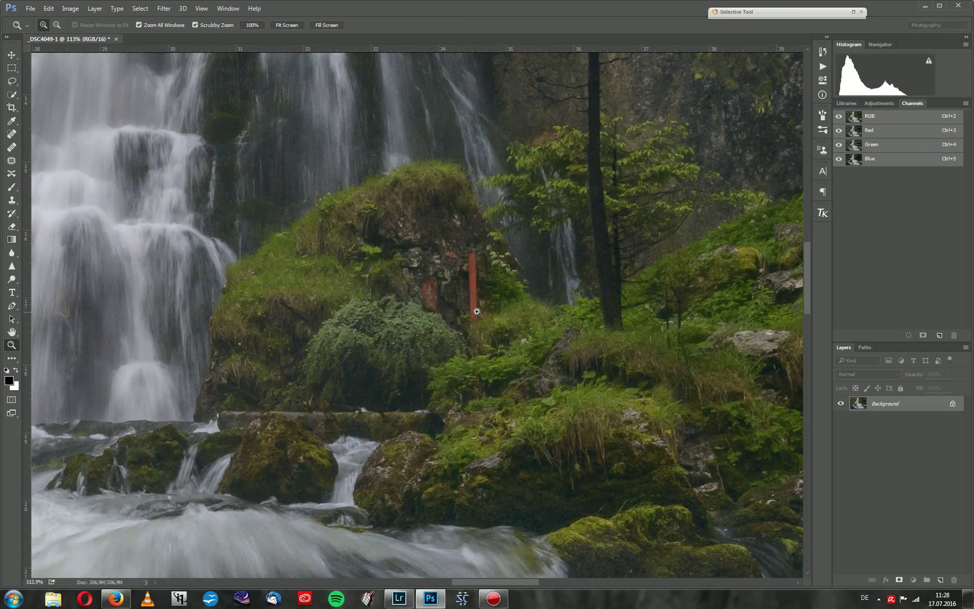
pyautogui.moveTo(470, 306); pyautogui.dragTo(389, 302)
pyautogui.keyDown('alt'); pyautogui.click(381, 301); pyautogui.keyUp('alt')
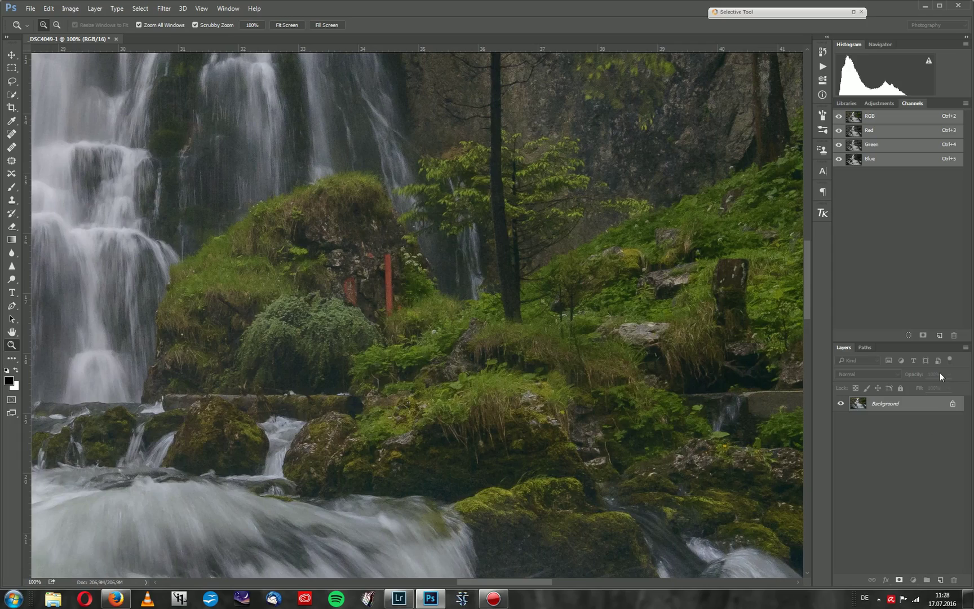
pyautogui.hotkey('ctrl', 'j')
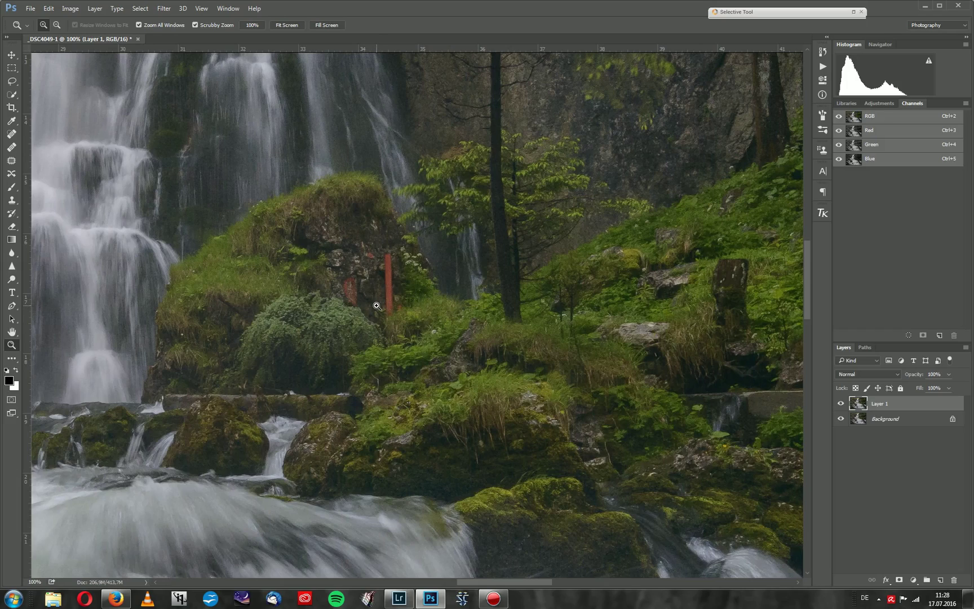
# Lasso the red post beside the waterfall, replace it with a Content-Aware fill using Color Adaptation at 100% opacity, and deselect.
pyautogui.press('l')
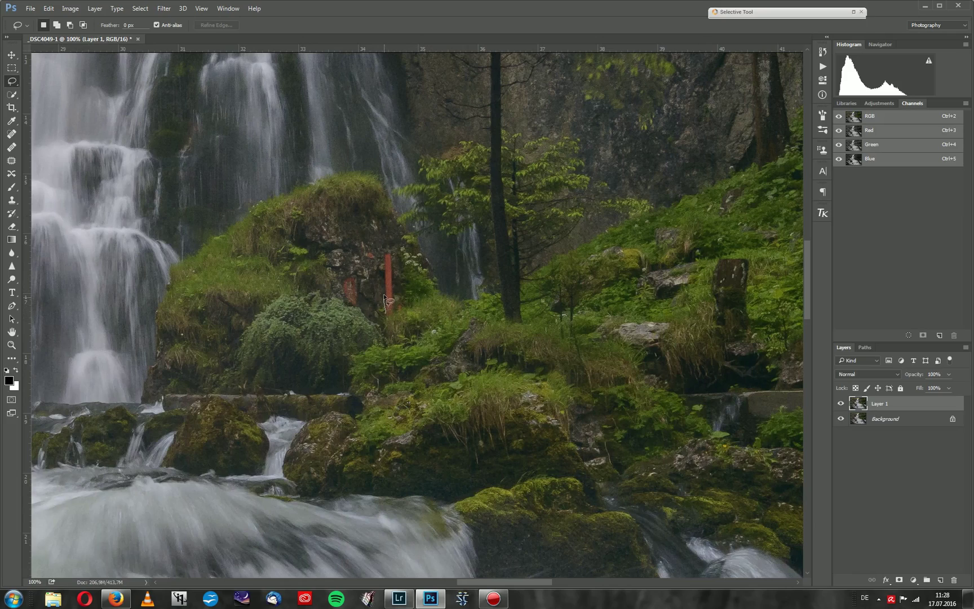
pyautogui.moveTo(385, 281)
pyautogui.mouseDown()
pyautogui.moveTo(390, 251)
pyautogui.moveTo(396, 301)
pyautogui.moveTo(386, 315)
pyautogui.mouseUp()
pyautogui.click(48, 9)
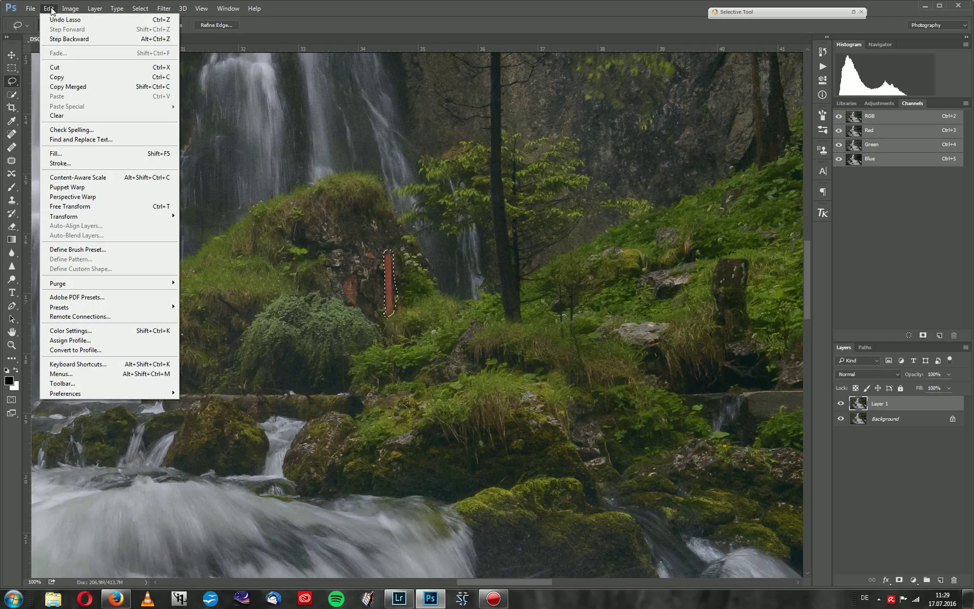
pyautogui.click(62, 154)
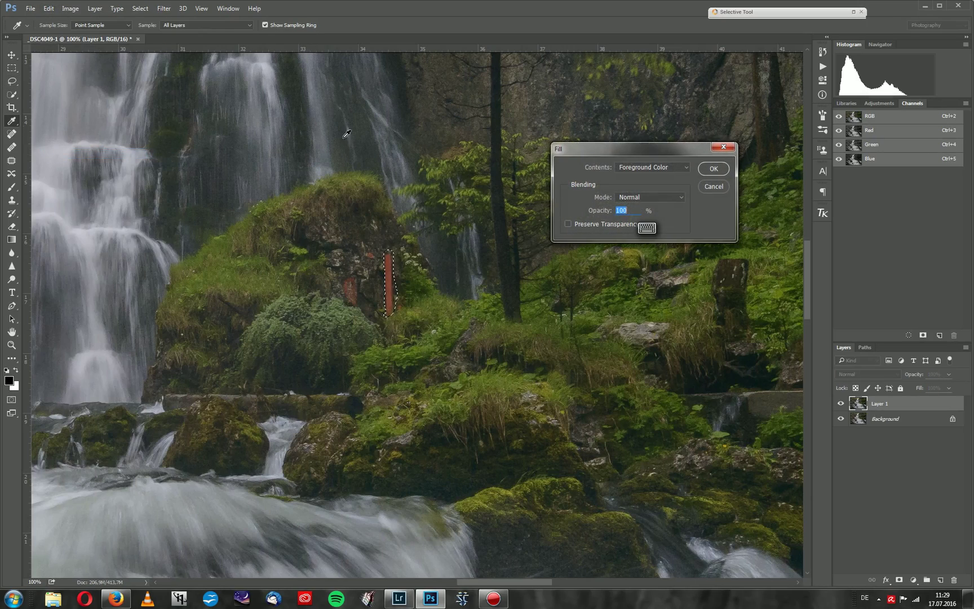
pyautogui.moveTo(629, 153); pyautogui.dragTo(648, 133)
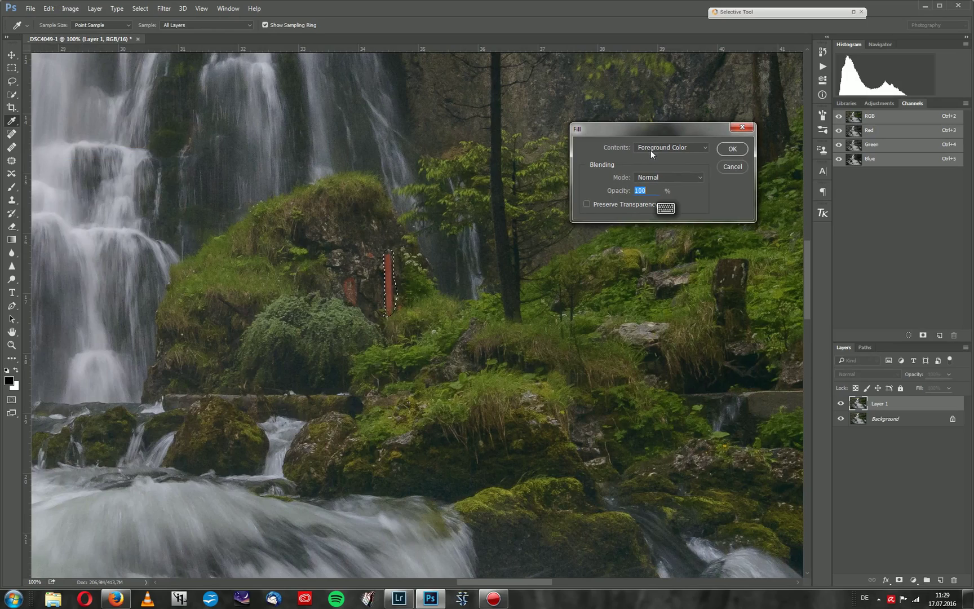
pyautogui.click(654, 146)
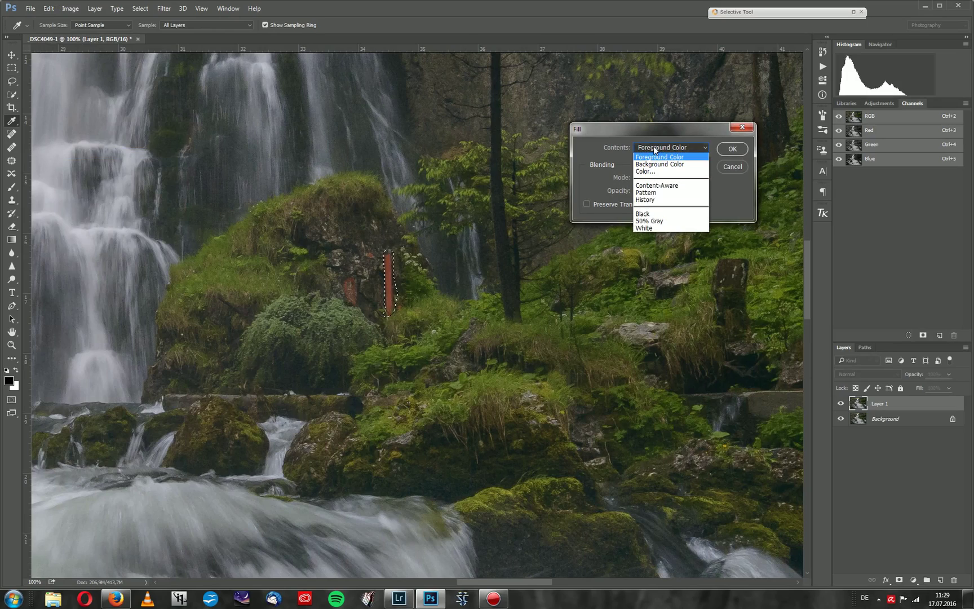
pyautogui.click(658, 185)
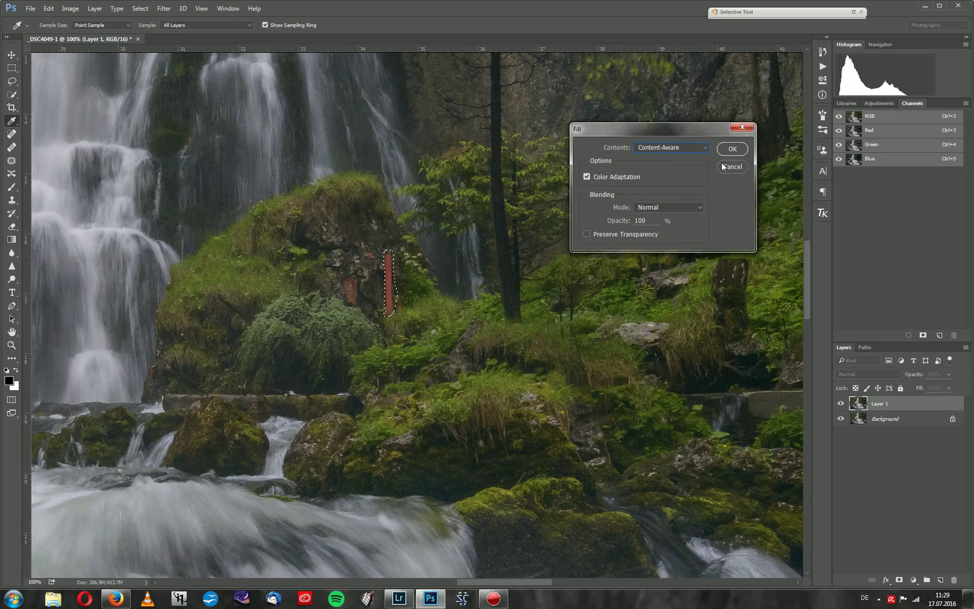
pyautogui.click(733, 149)
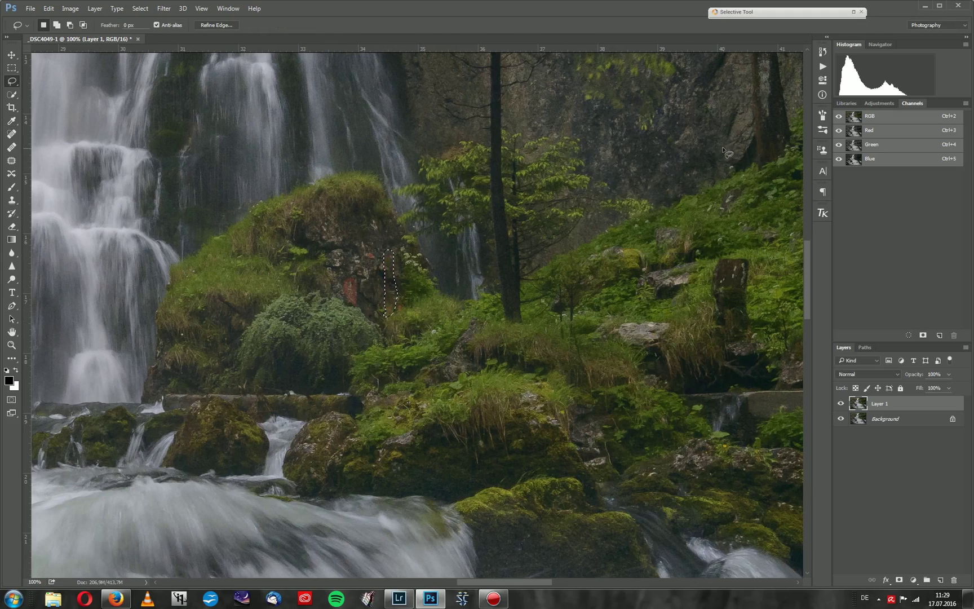
pyautogui.hotkey('ctrl', 'd')
# Review the recorded Content Aware Fill action and the settings for a new action, closing them without recording anything.
pyautogui.click(824, 67)
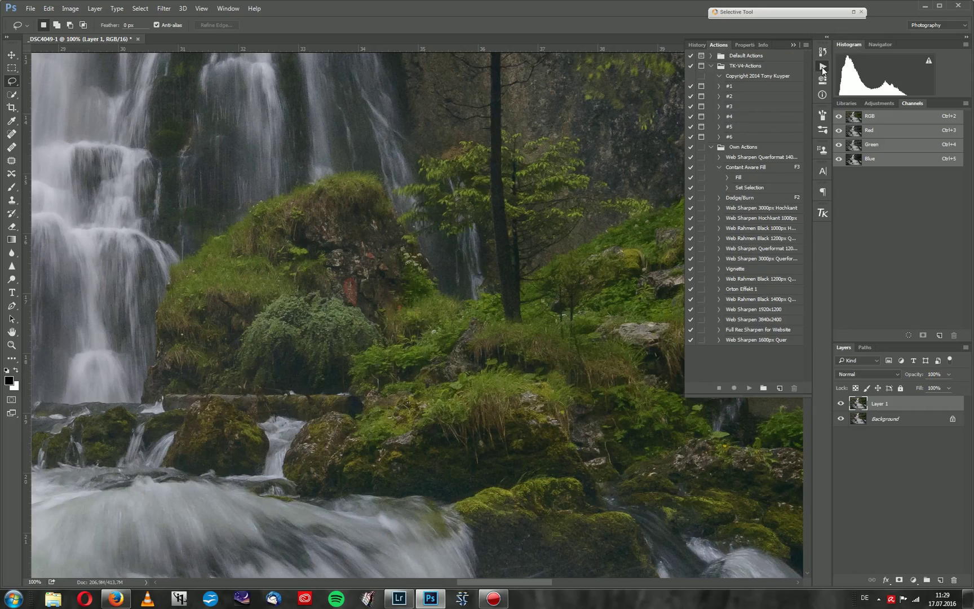
pyautogui.click(806, 45)
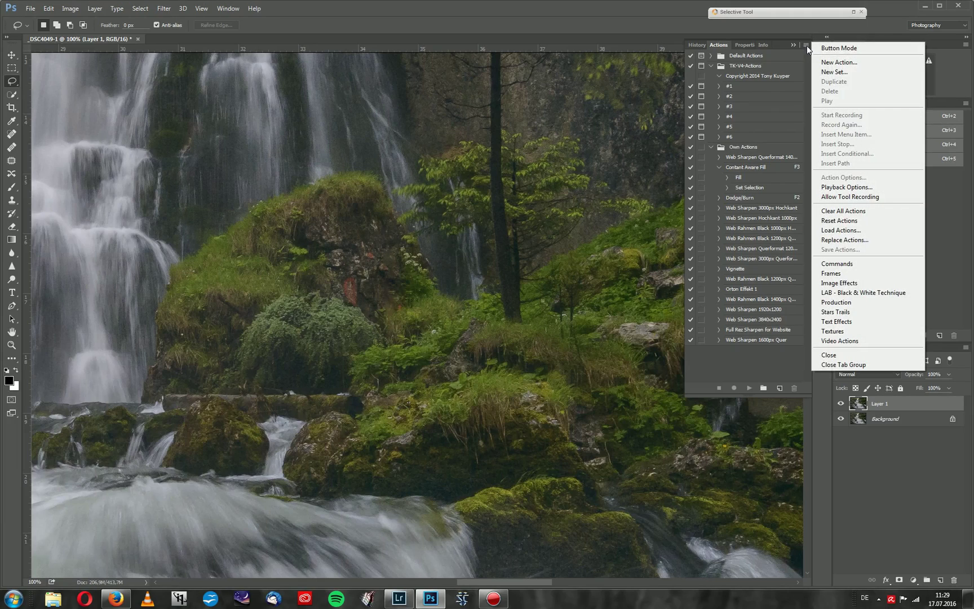
pyautogui.click(835, 62)
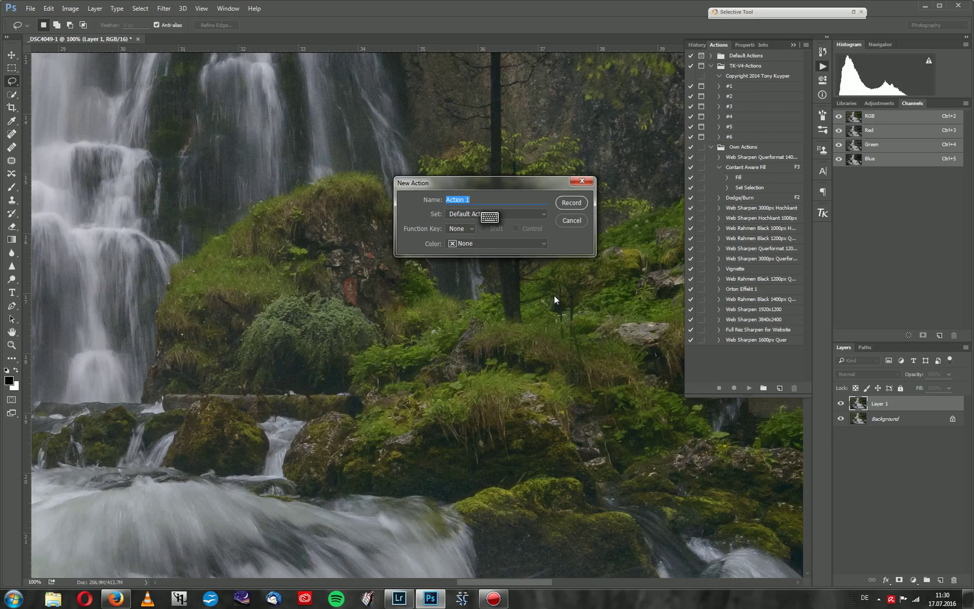
pyautogui.click(584, 181)
pyautogui.click(793, 45)
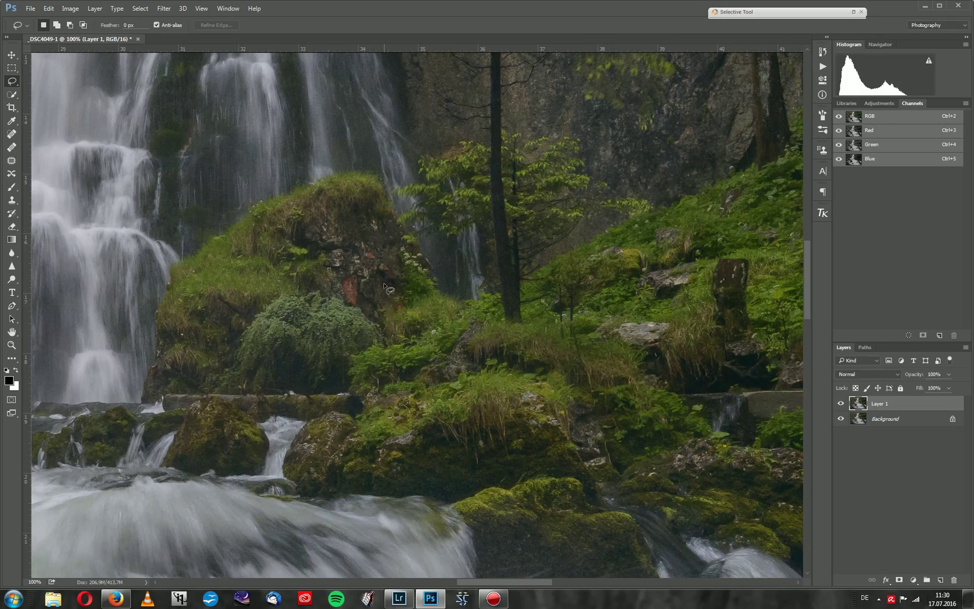
# Lasso the red patch on the rock face beside the former post and replace it with a content-aware fill.
pyautogui.moveTo(393, 265)
pyautogui.mouseDown()
pyautogui.moveTo(386, 260)
pyautogui.moveTo(381, 275)
pyautogui.moveTo(393, 269)
pyautogui.mouseUp()
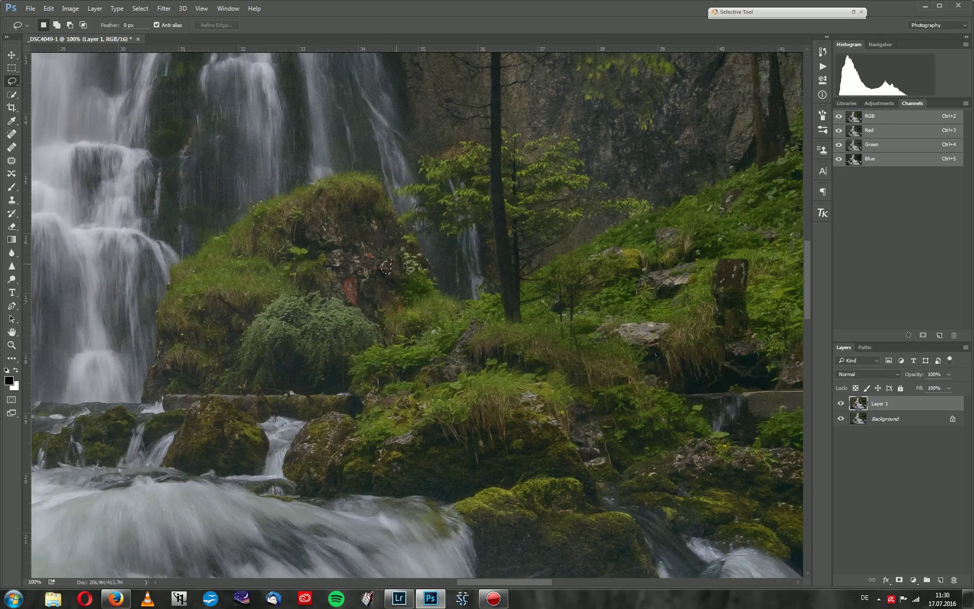
pyautogui.click(446, 261)
pyautogui.moveTo(360, 288)
pyautogui.mouseDown()
pyautogui.moveTo(346, 277)
pyautogui.moveTo(345, 298)
pyautogui.moveTo(358, 306)
pyautogui.moveTo(361, 290)
pyautogui.mouseUp()
pyautogui.hotkey('shift', 'BackSpace')
# Clone grass and foliage over the spot at the foot of the removed post with the Clone Stamp at 81% opacity.
pyautogui.press('z')
pyautogui.click(390, 316)
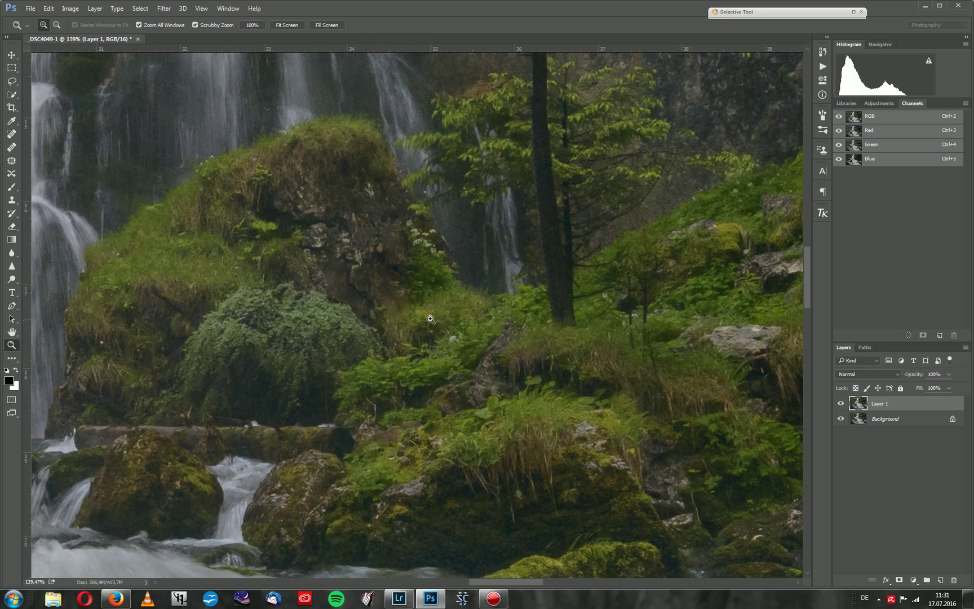
pyautogui.press('s')
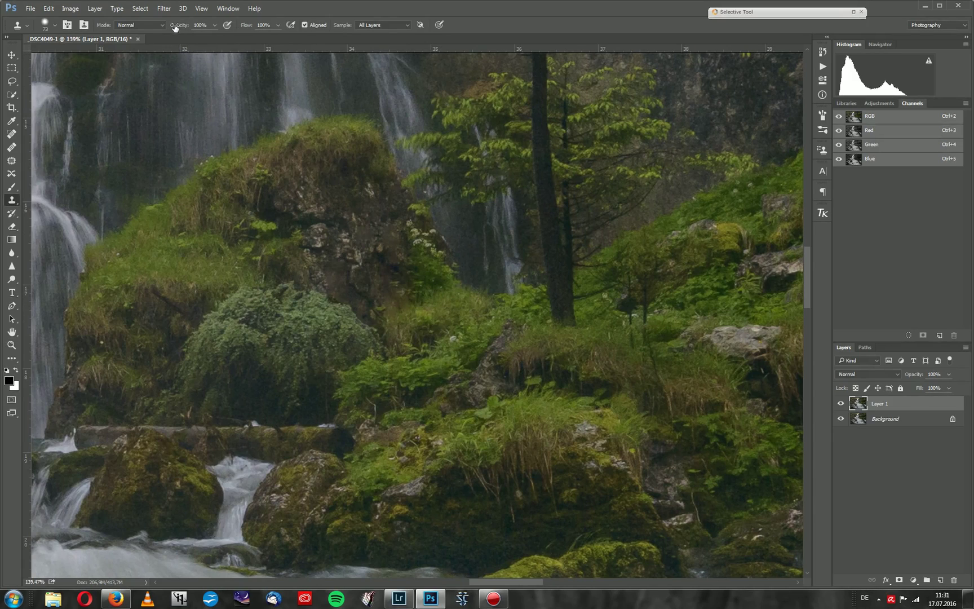
pyautogui.moveTo(181, 26); pyautogui.dragTo(174, 30)
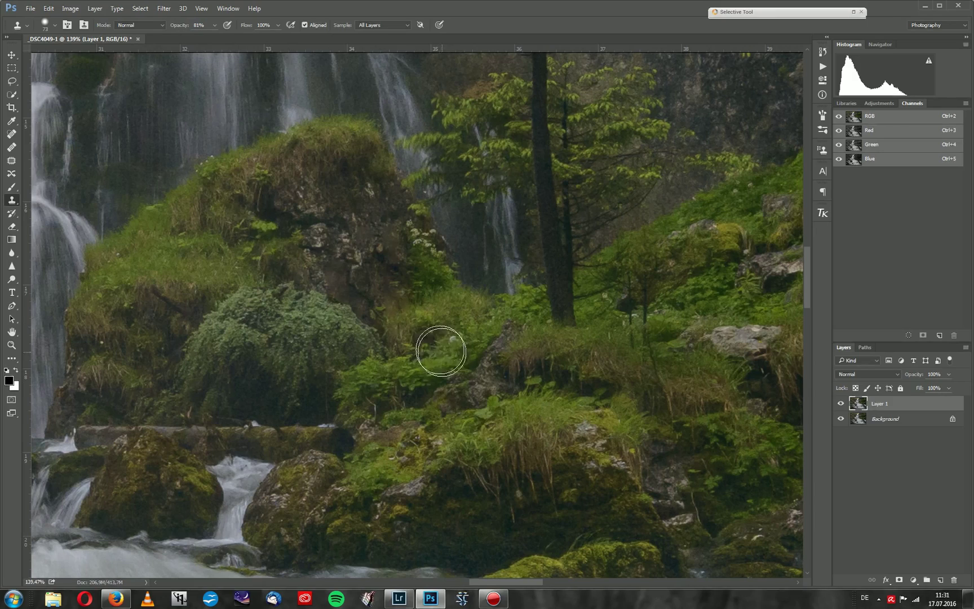
pyautogui.moveTo(435, 311); pyautogui.dragTo(431, 303)
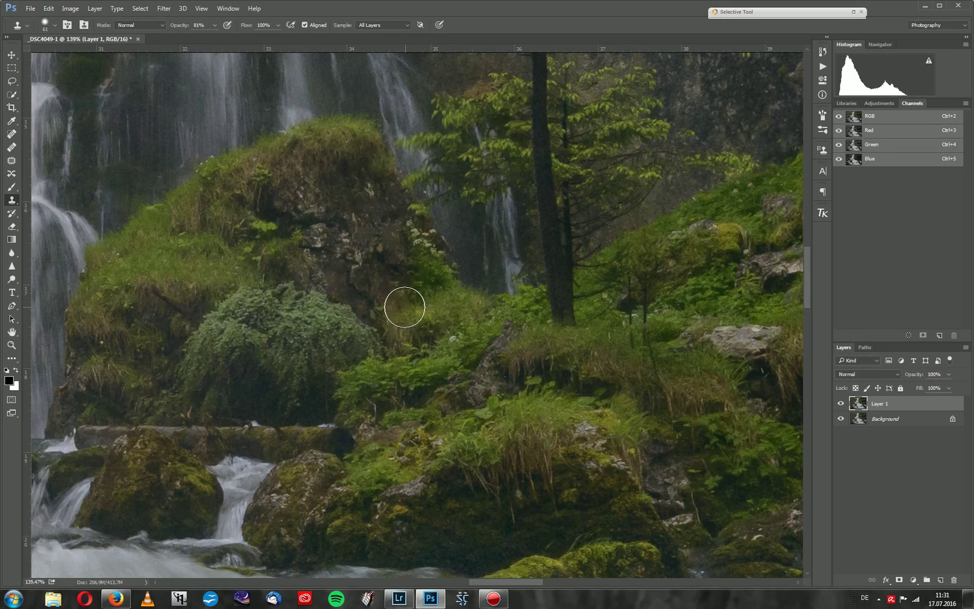
pyautogui.moveTo(404, 307)
pyautogui.mouseDown()
pyautogui.moveTo(541, 268)
pyautogui.moveTo(410, 295)
pyautogui.moveTo(406, 304)
pyautogui.moveTo(447, 303)
pyautogui.moveTo(418, 207)
pyautogui.moveTo(419, 285)
pyautogui.mouseUp()
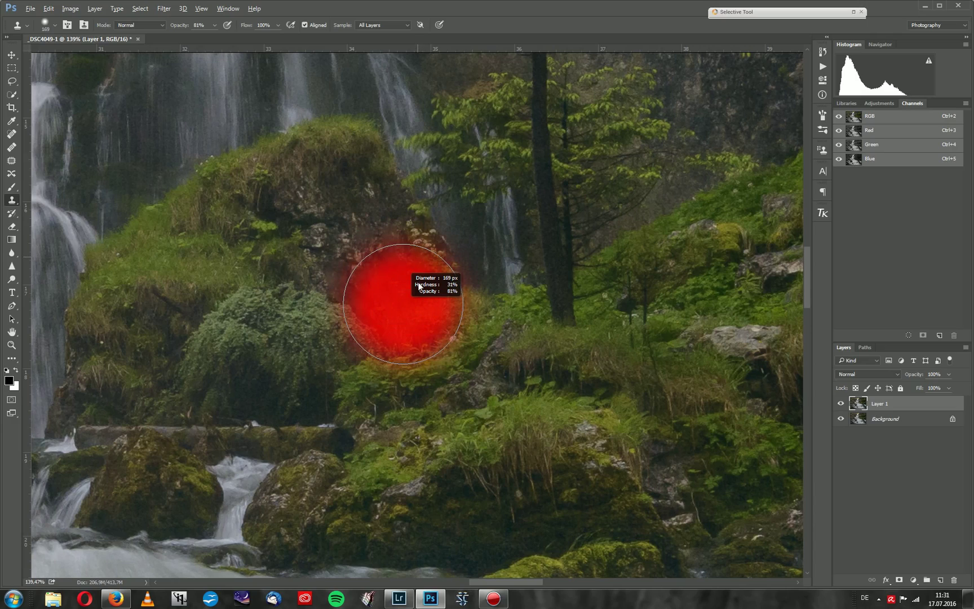
pyautogui.moveTo(406, 413); pyautogui.dragTo(401, 247)
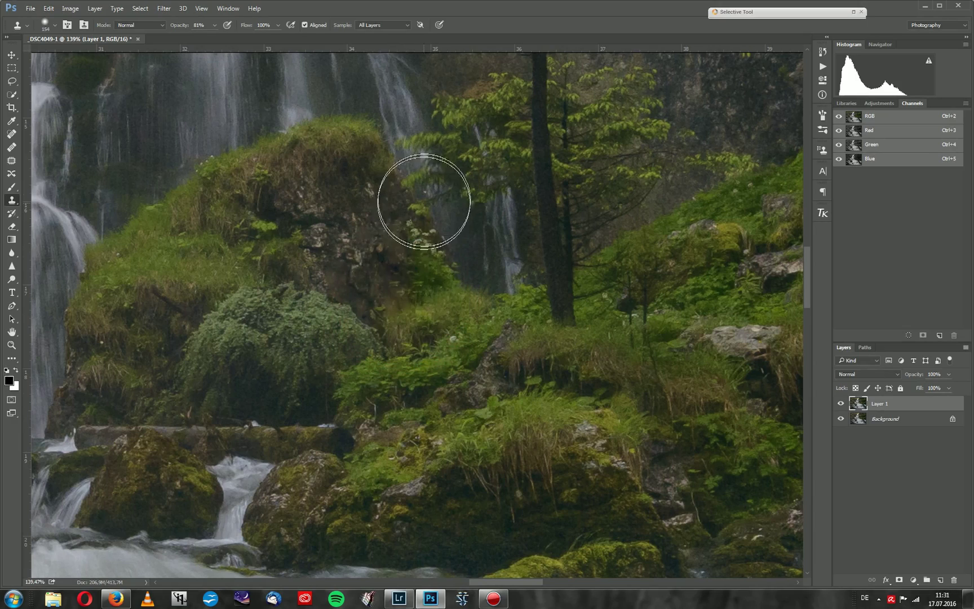
pyautogui.moveTo(431, 299)
pyautogui.mouseDown()
pyautogui.moveTo(400, 307)
pyautogui.moveTo(386, 295)
pyautogui.moveTo(468, 243)
pyautogui.mouseUp()
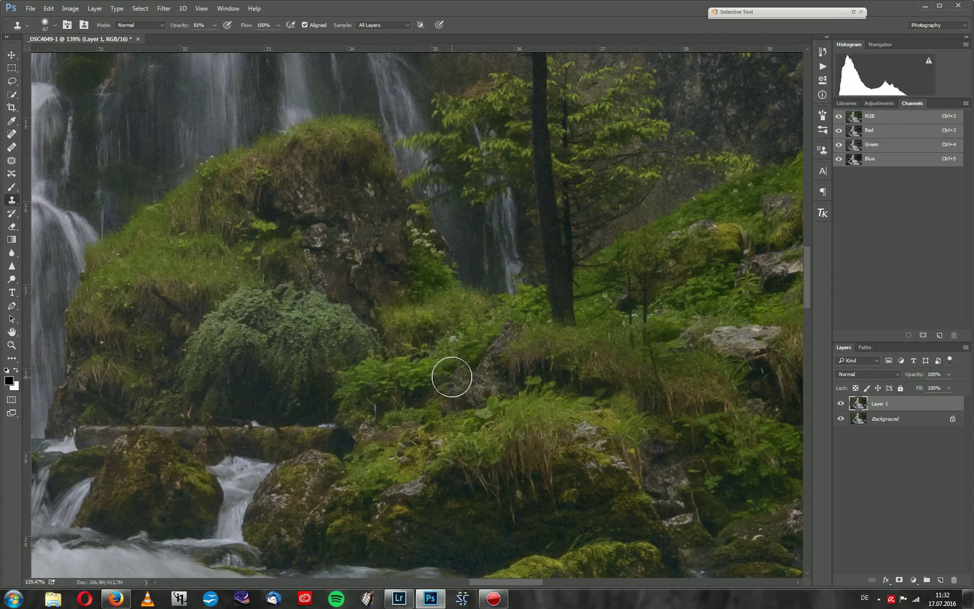
# Lasso the small red figure behind the railing above the waterfall and replace it with a content-aware fill.
pyautogui.press('z')
pyautogui.scroll(-5, 413, 345)
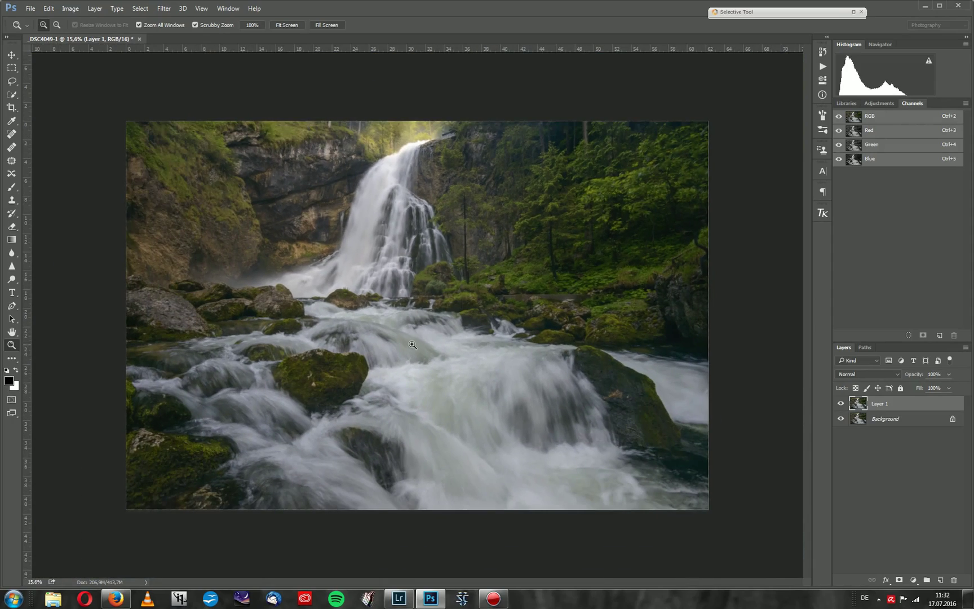
pyautogui.scroll(2, 412, 344)
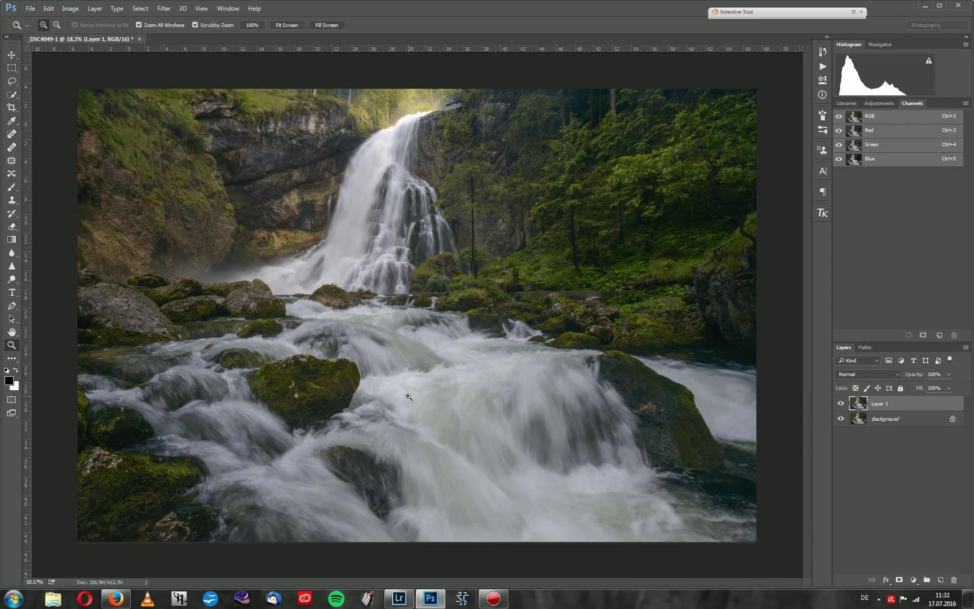
pyautogui.moveTo(427, 103); pyautogui.dragTo(504, 79)
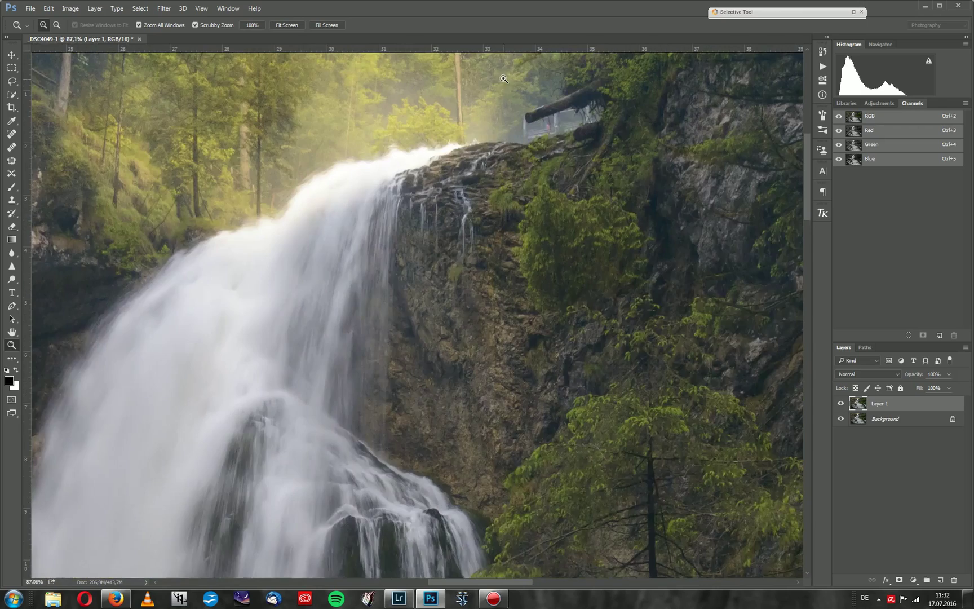
pyautogui.scroll(12, 503, 79)
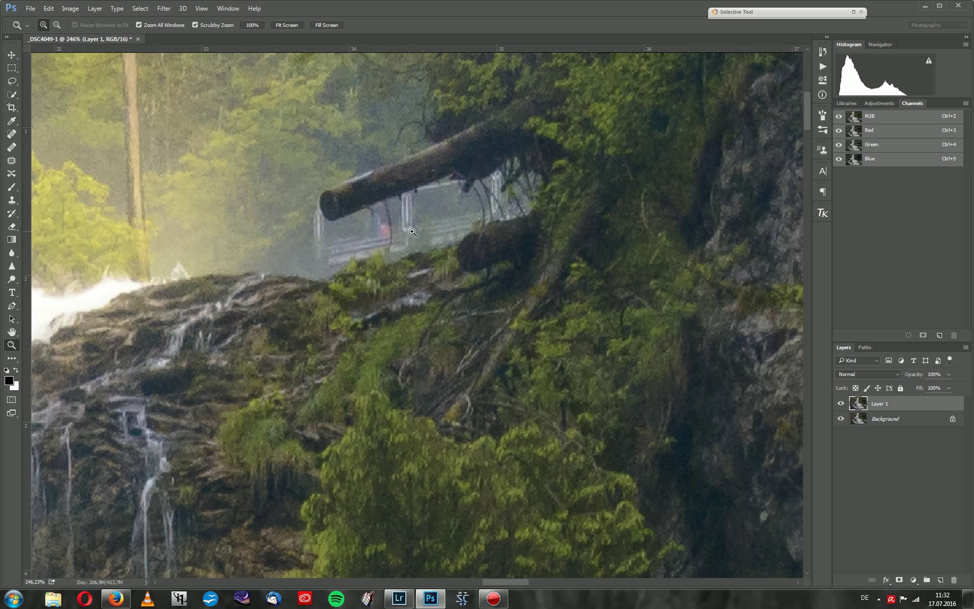
pyautogui.press('l')
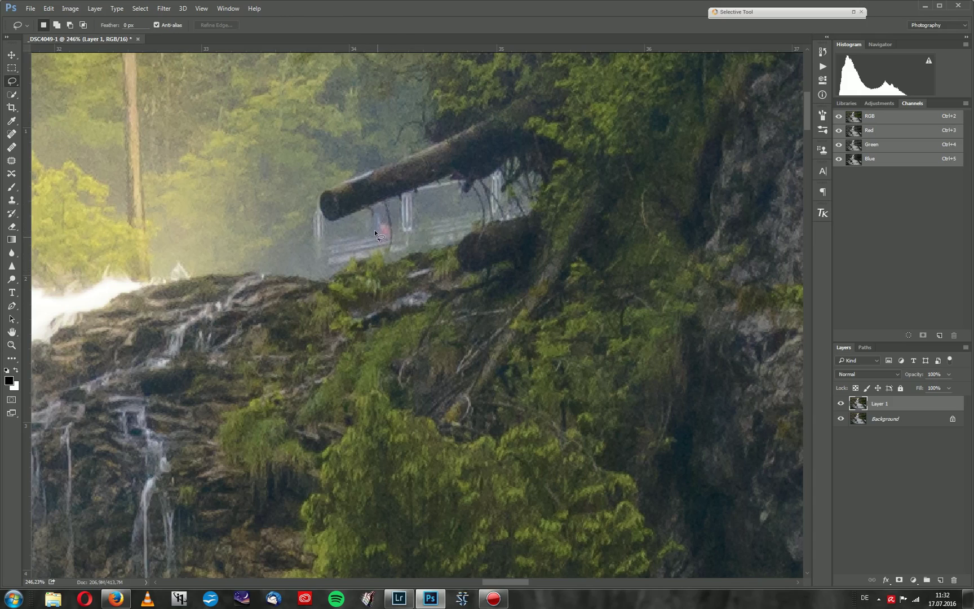
pyautogui.moveTo(378, 221)
pyautogui.mouseDown()
pyautogui.moveTo(391, 228)
pyautogui.moveTo(379, 236)
pyautogui.mouseUp()
pyautogui.hotkey('shift', 'F5')
# Flatten the retouched layer and the background into a single layer with the whole image in view.
pyautogui.press('z')
pyautogui.moveTo(416, 235)
pyautogui.mouseDown()
pyautogui.moveTo(372, 293)
pyautogui.moveTo(403, 342)
pyautogui.mouseUp()
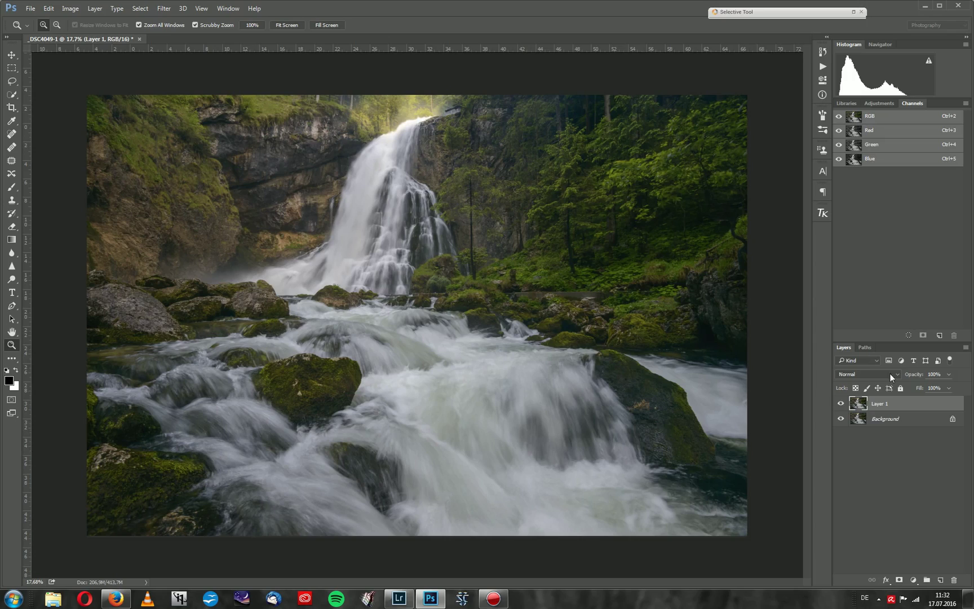
pyautogui.click(966, 347)
pyautogui.click(874, 291)
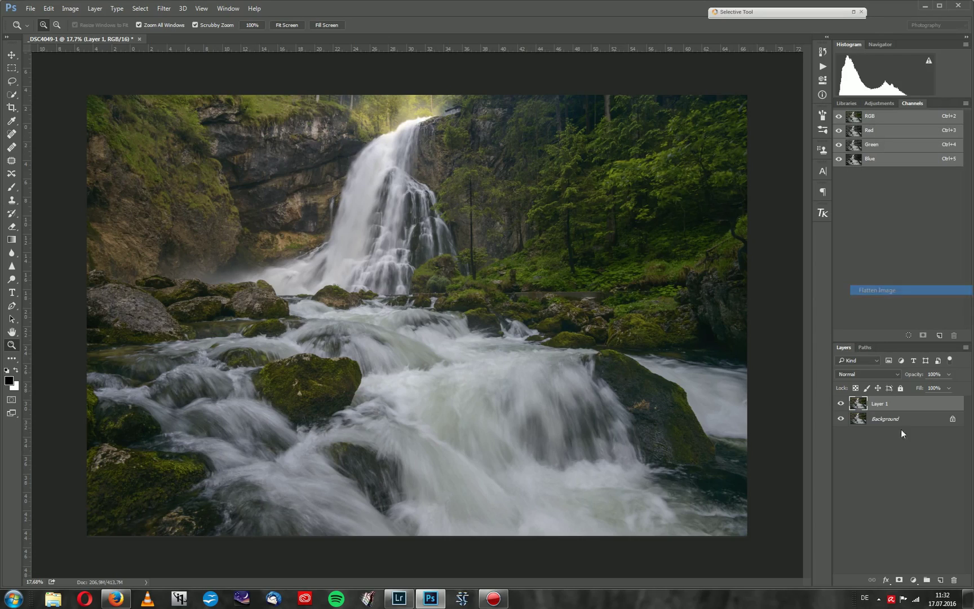